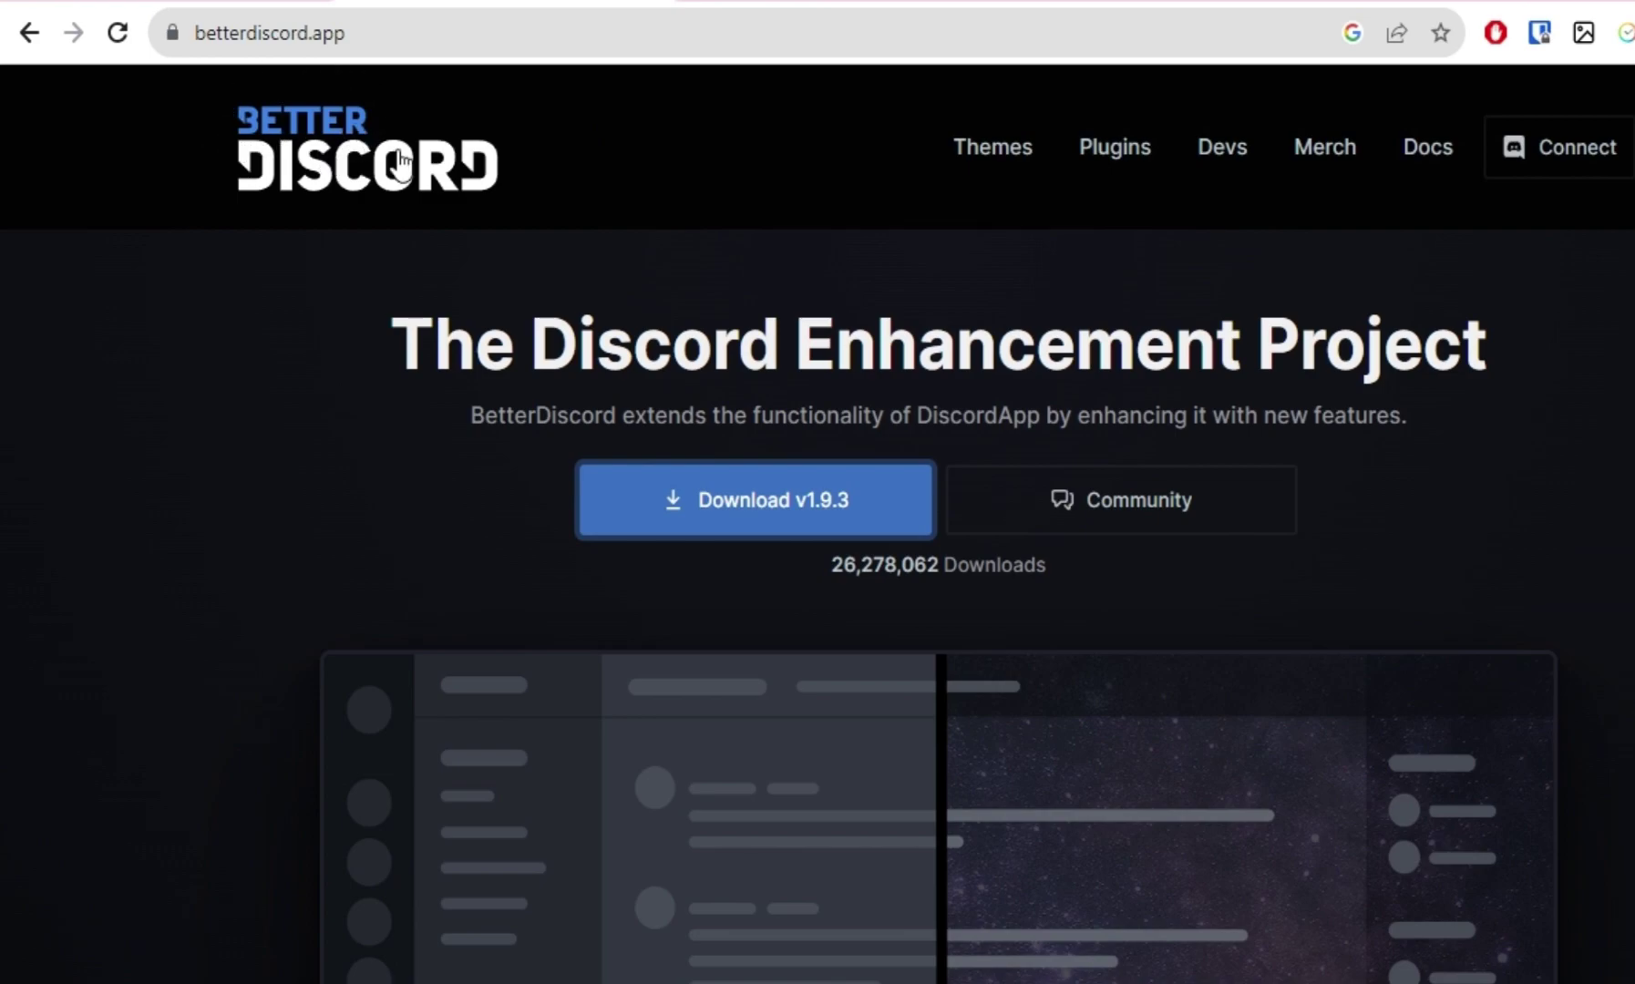
# - Download the BetterDiscord v1.9.3 installer from betterdiscord.app
pyautogui.click(699, 512)
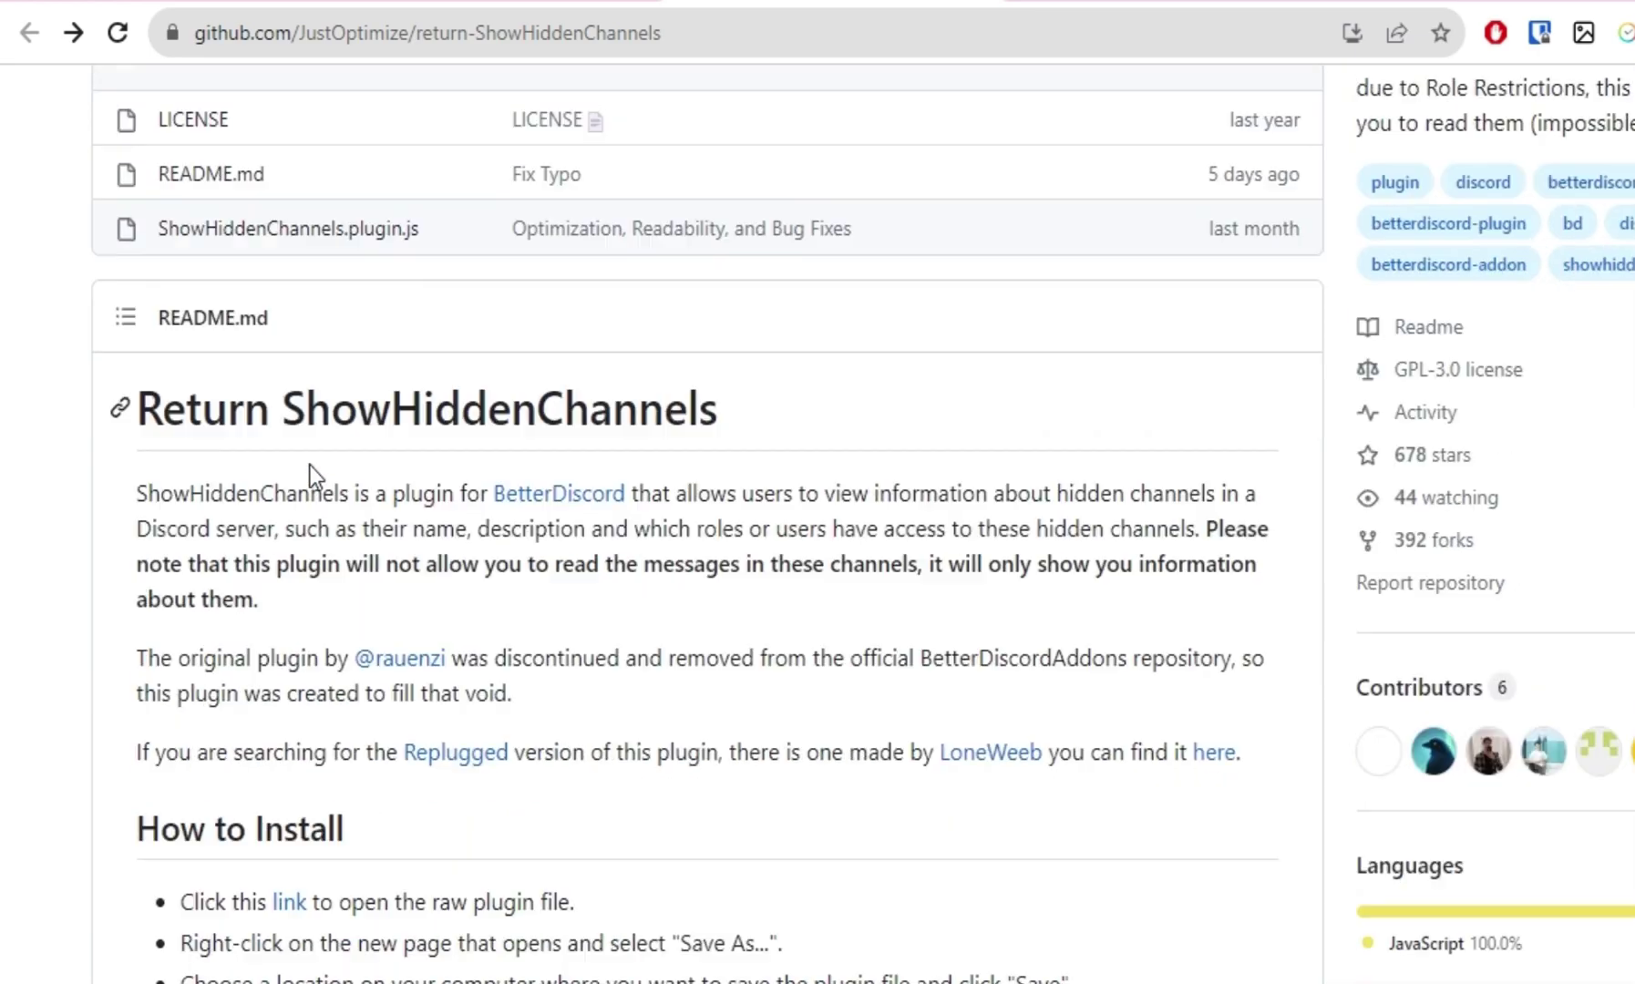
pyautogui.scroll(4, 311, 467)
pyautogui.scroll(-2, 435, 369)
pyautogui.scroll(-2, 598, 699)
pyautogui.scroll(-2, 436, 705)
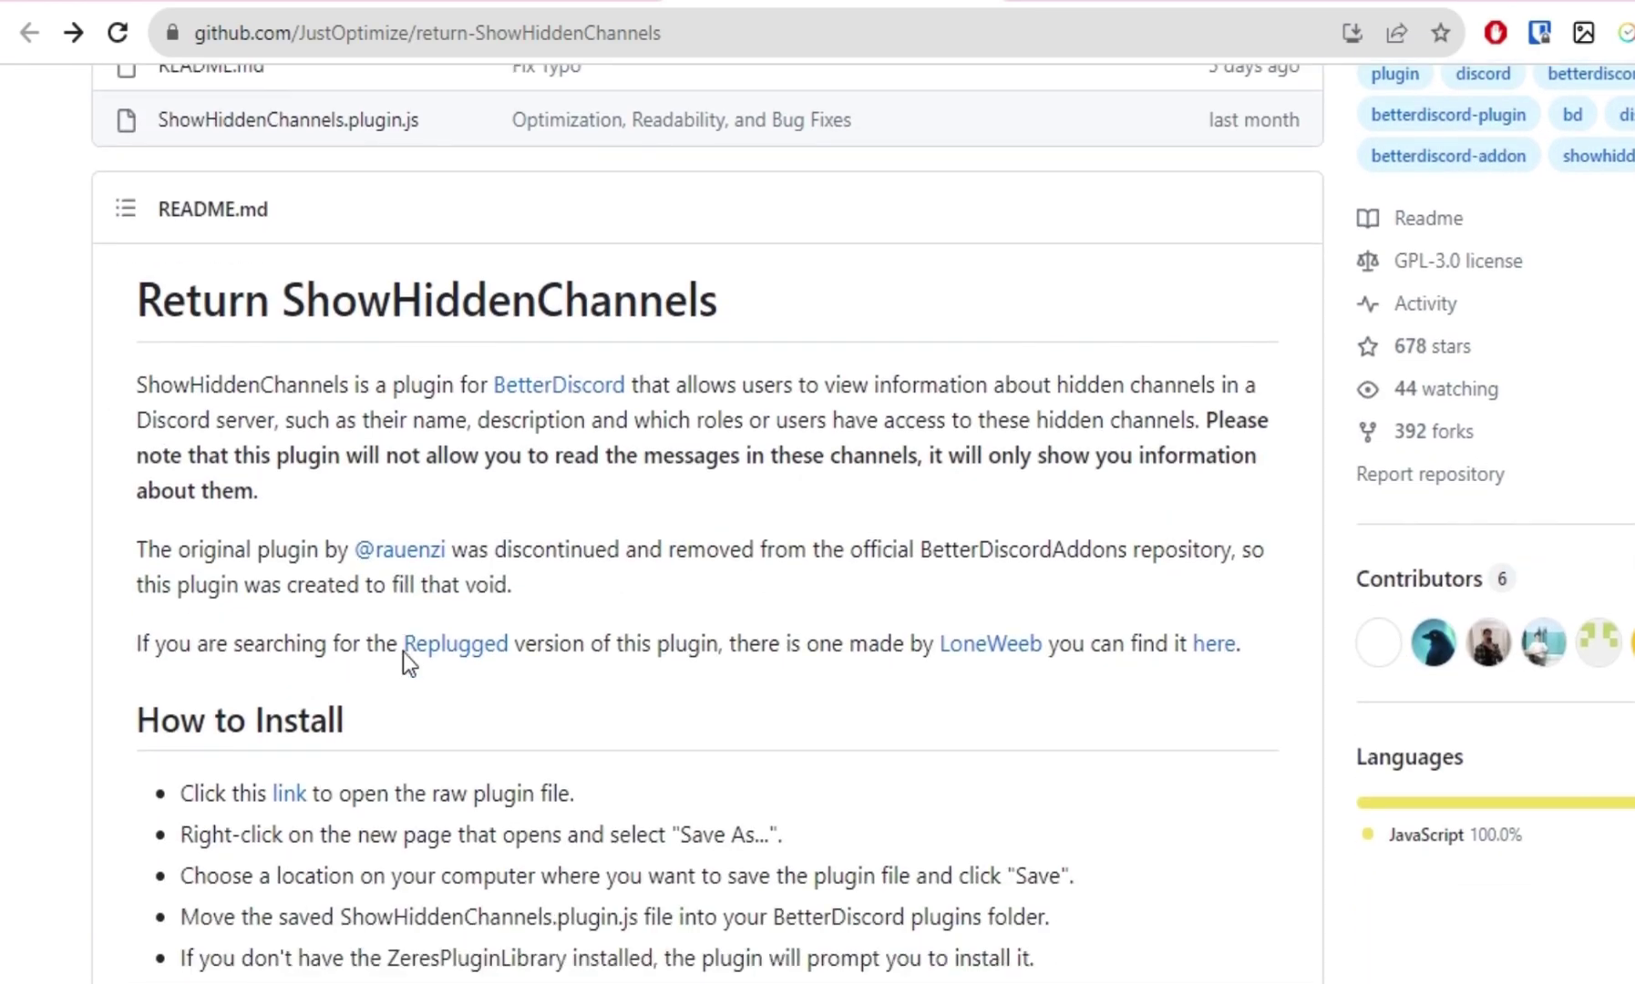
pyautogui.scroll(-1, 402, 651)
pyautogui.moveTo(240, 720)
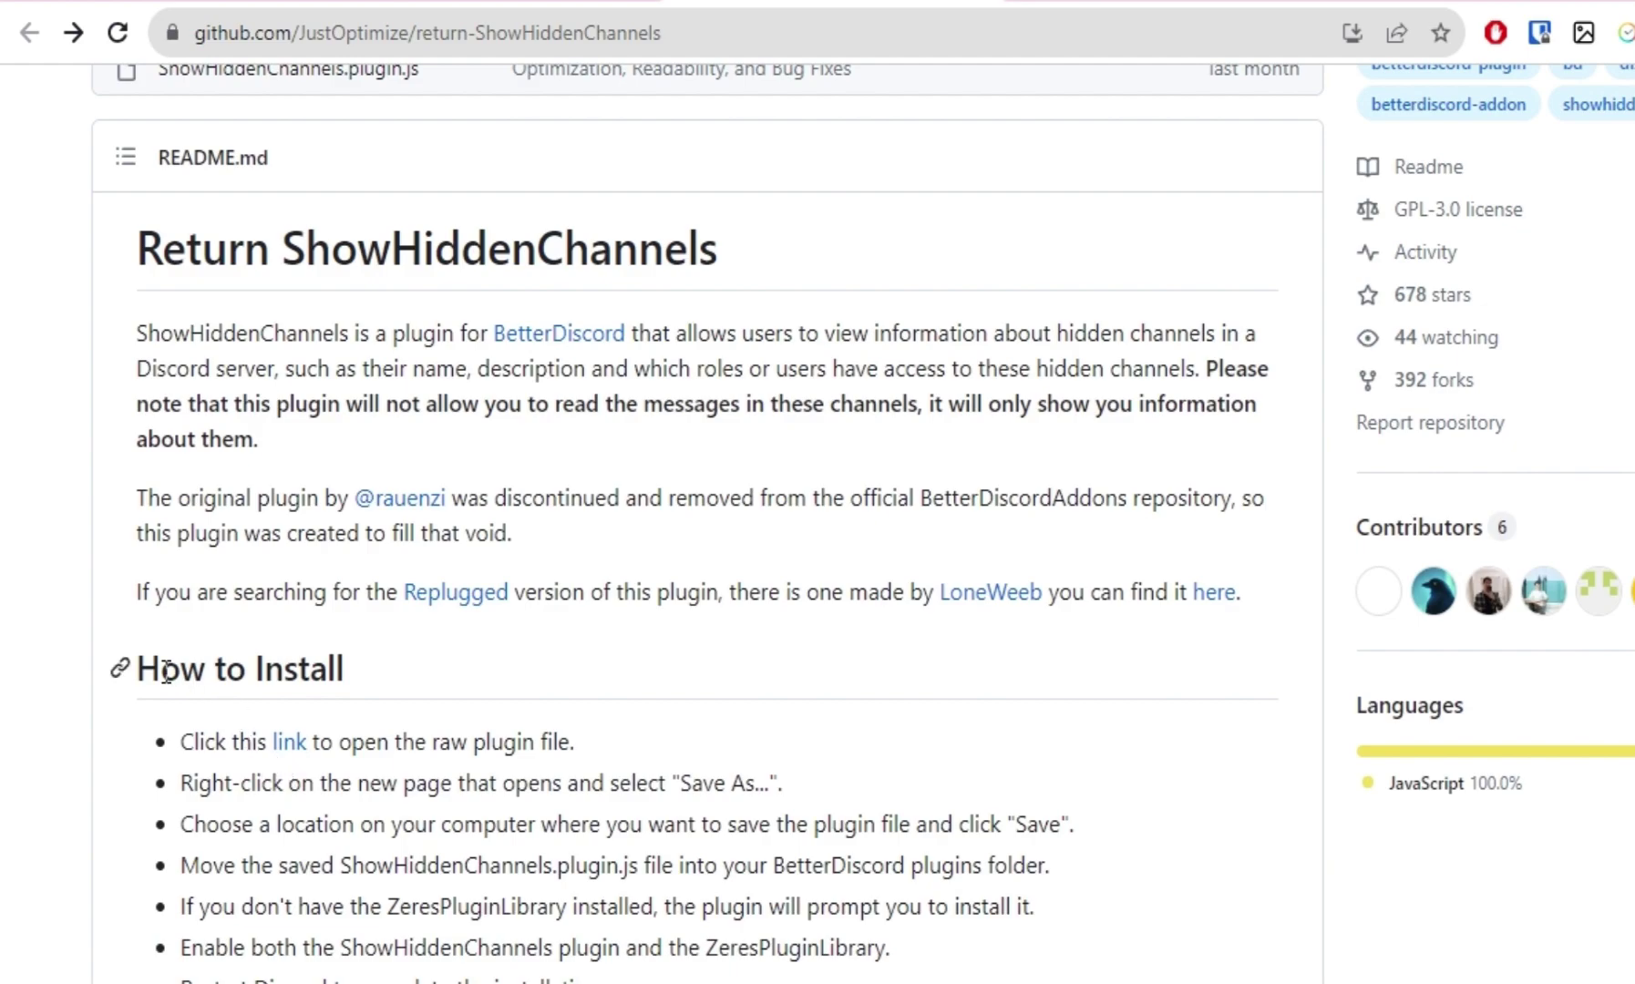
pyautogui.scroll(-2, 221, 669)
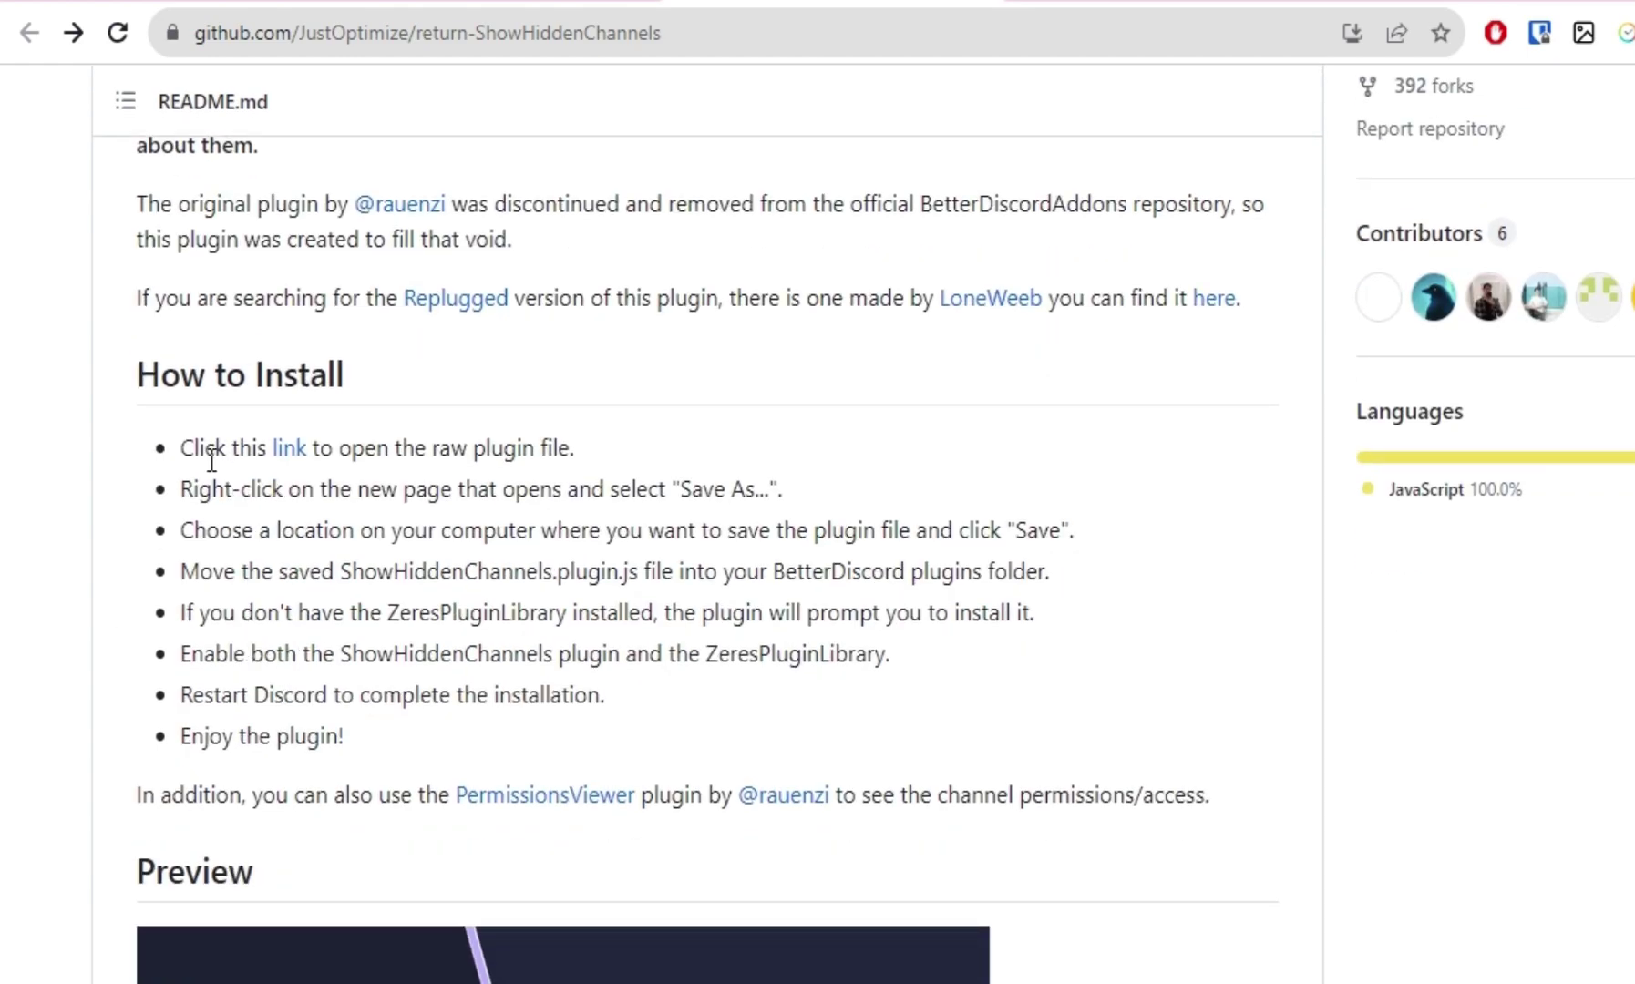
# - Open the raw ShowHiddenChannels plugin file in a new browser tab
pyautogui.rightClick(291, 455)
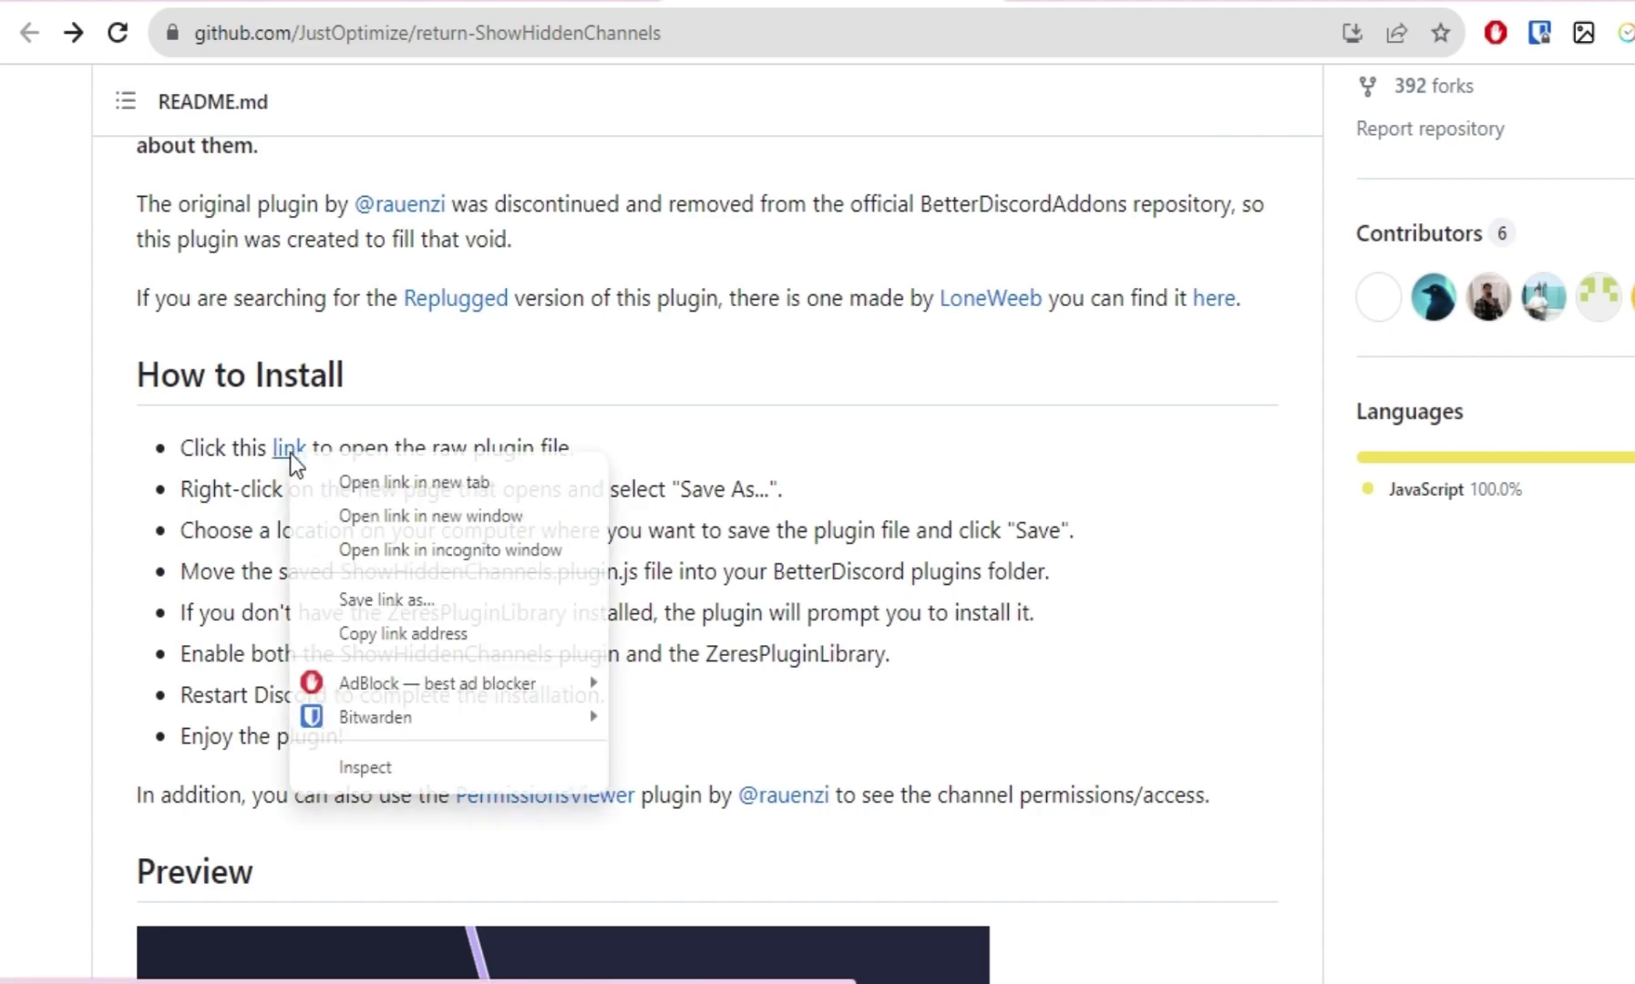
pyautogui.click(372, 485)
pyautogui.hotkey('ctrl', 'Tab')
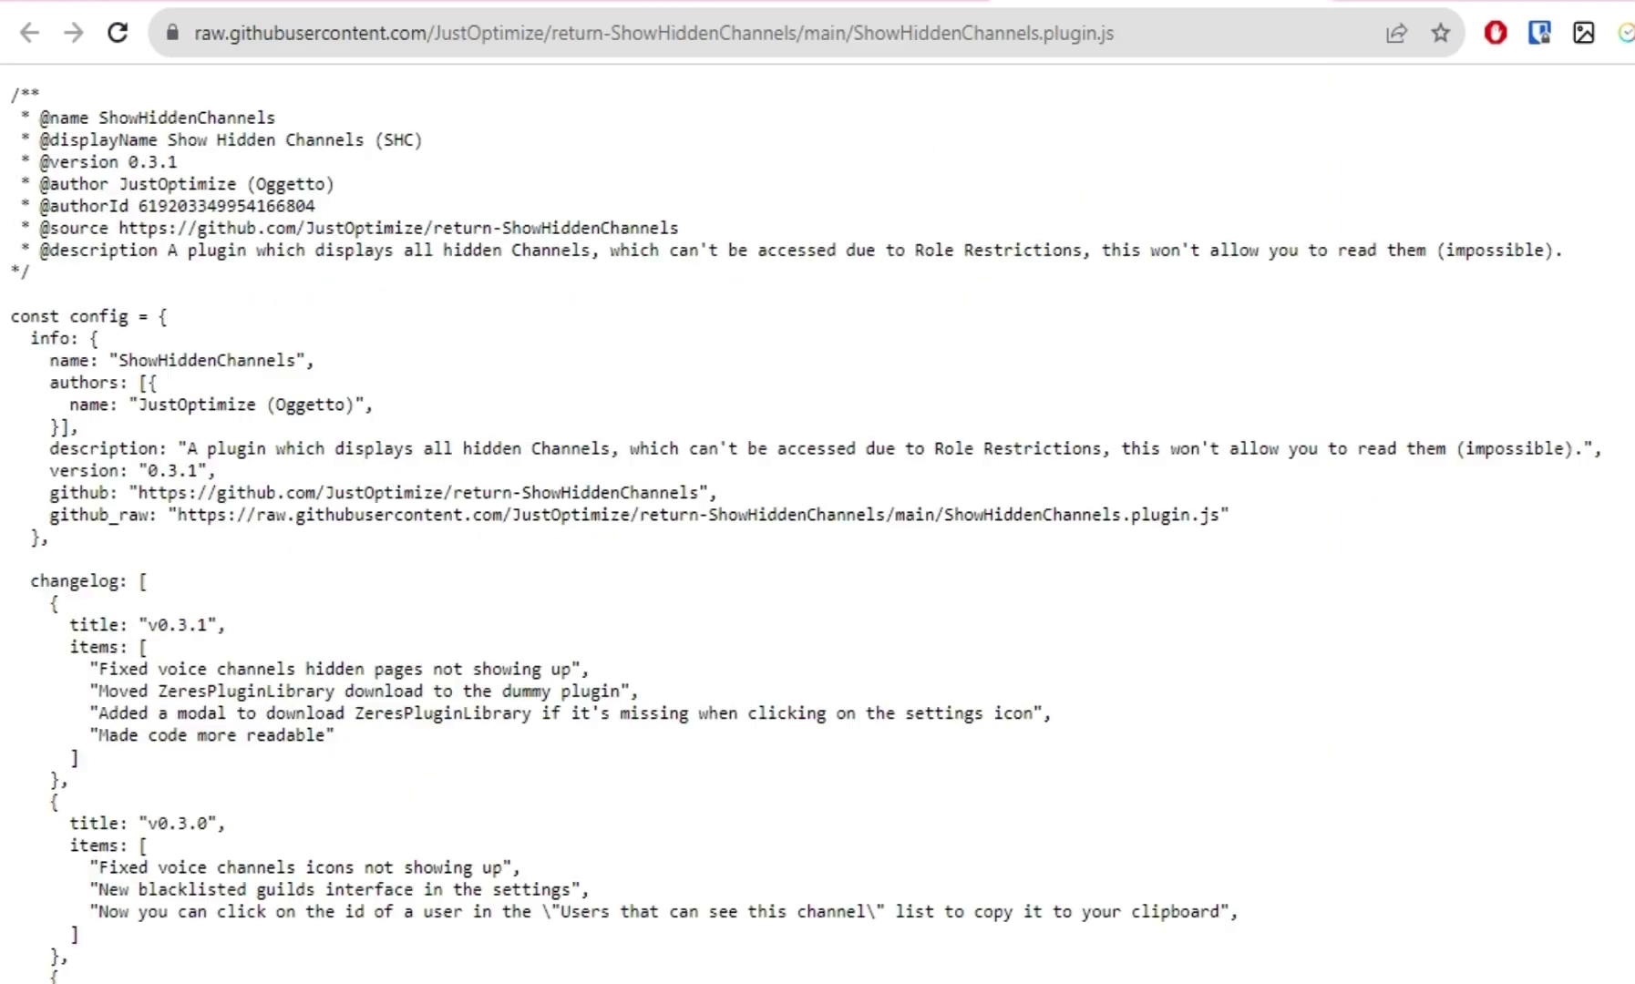
pyautogui.scroll(-4, 383, 301)
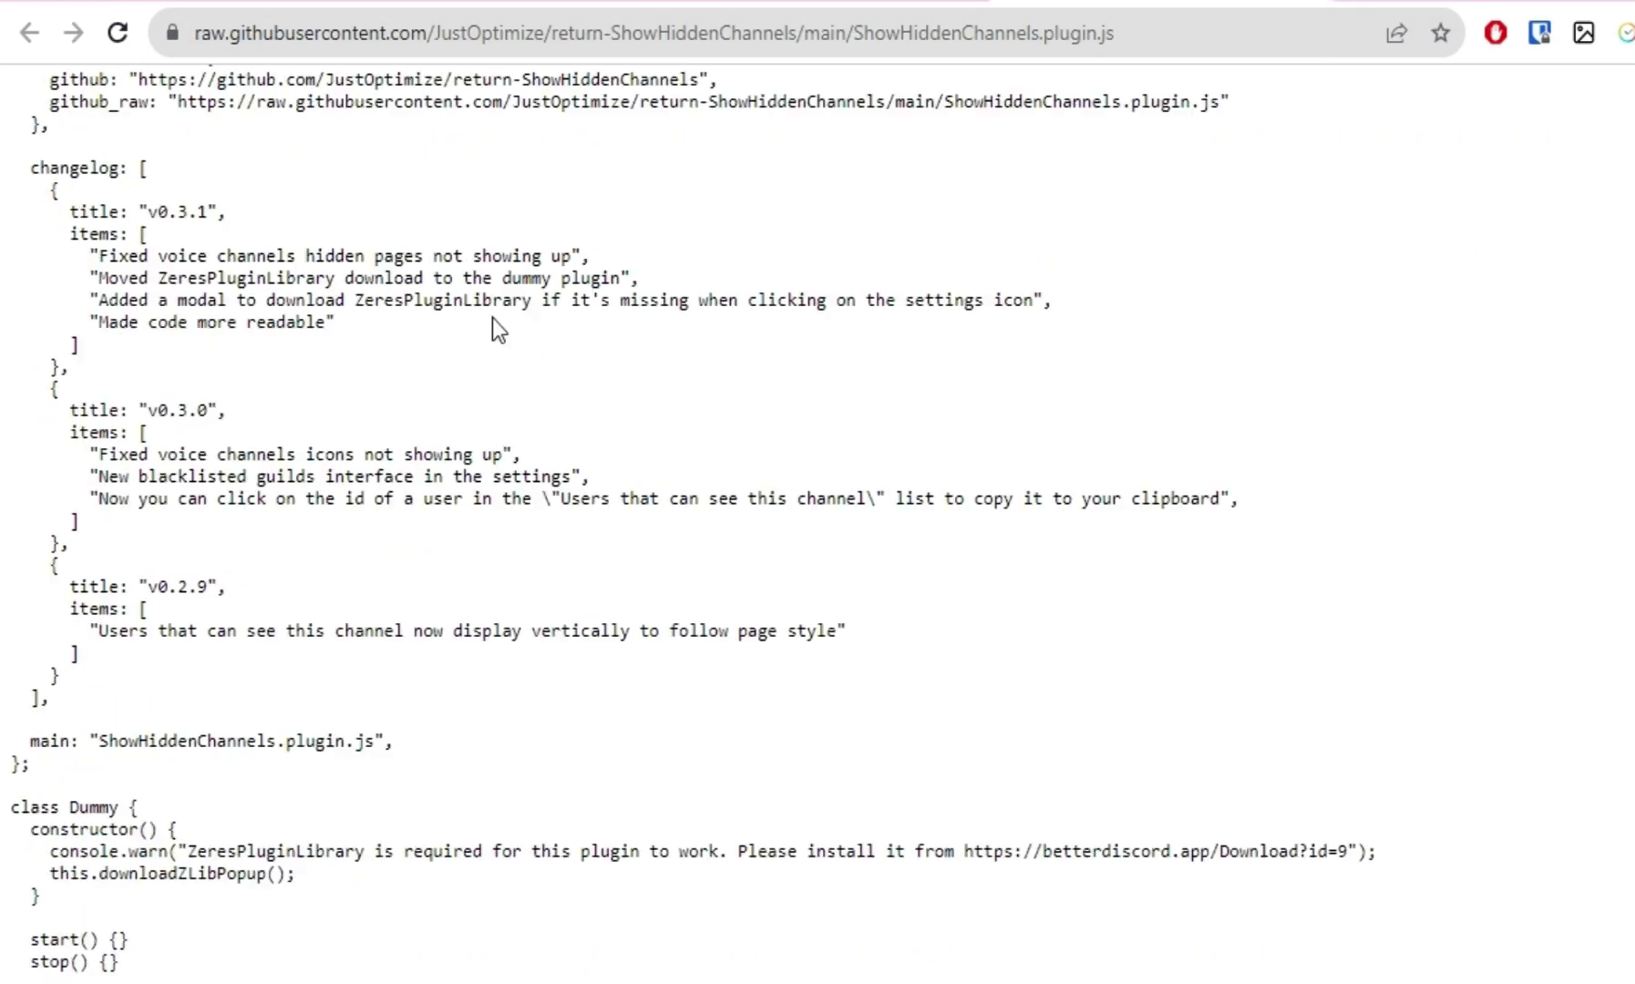
pyautogui.scroll(-4, 480, 359)
pyautogui.scroll(4, 464, 393)
pyautogui.scroll(4, 473, 364)
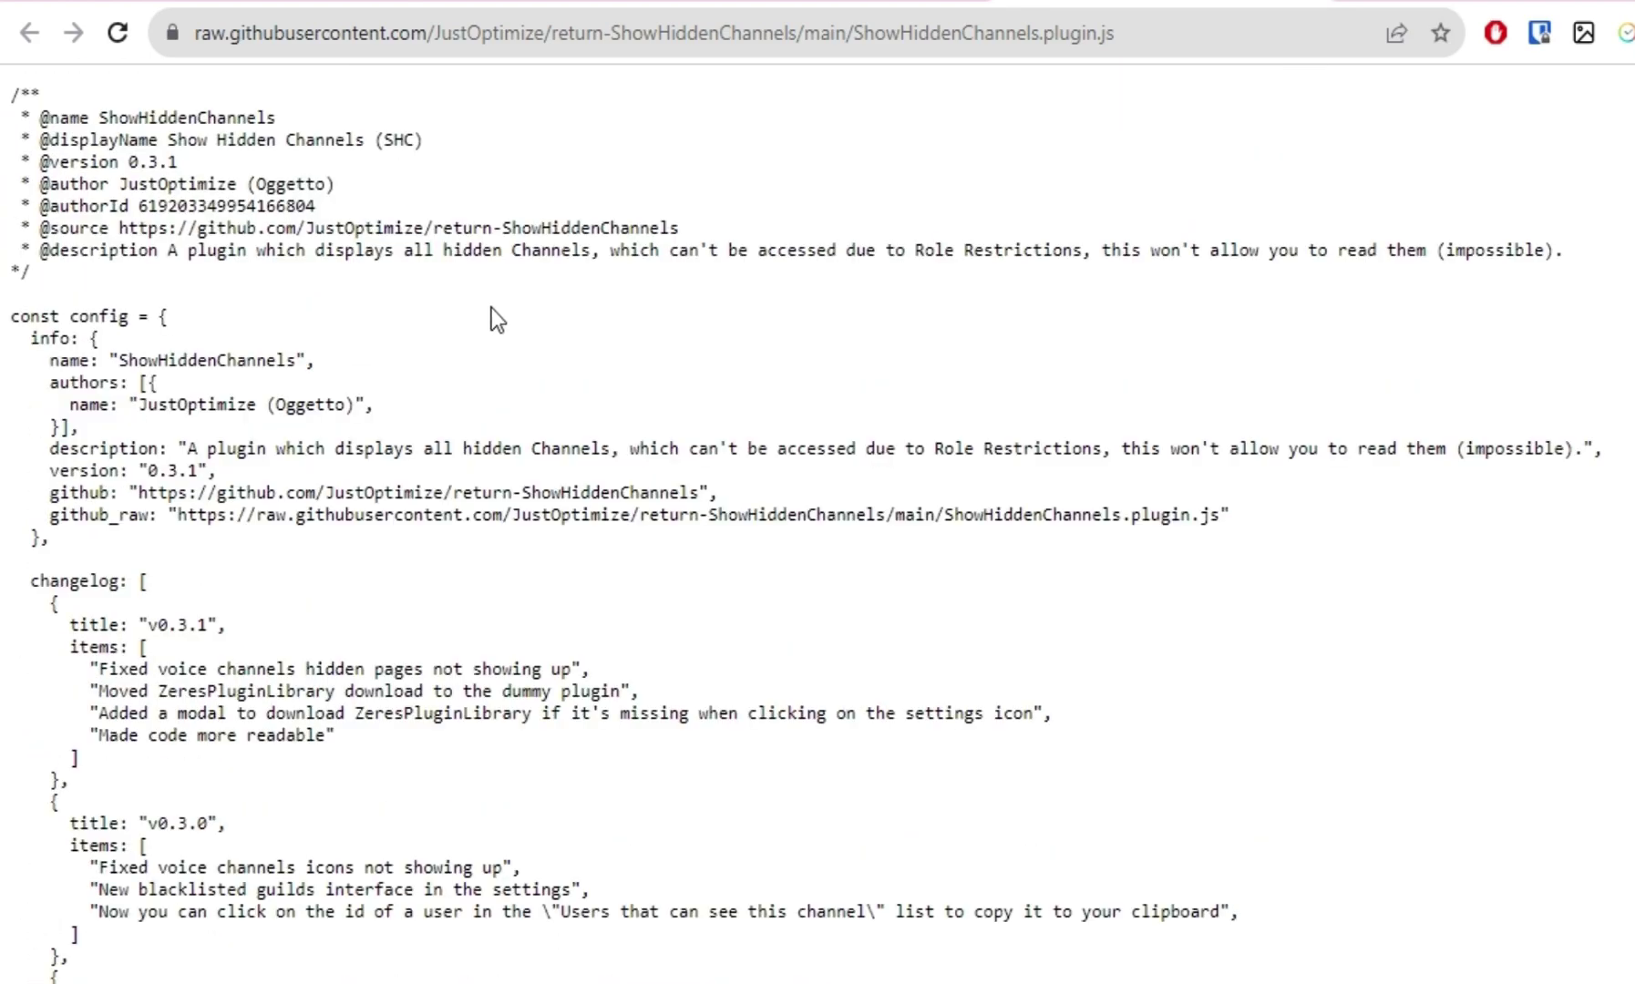
# - Save the raw plugin page as a JavaScript file in Downloads\Tutorial
pyautogui.rightClick(526, 327)
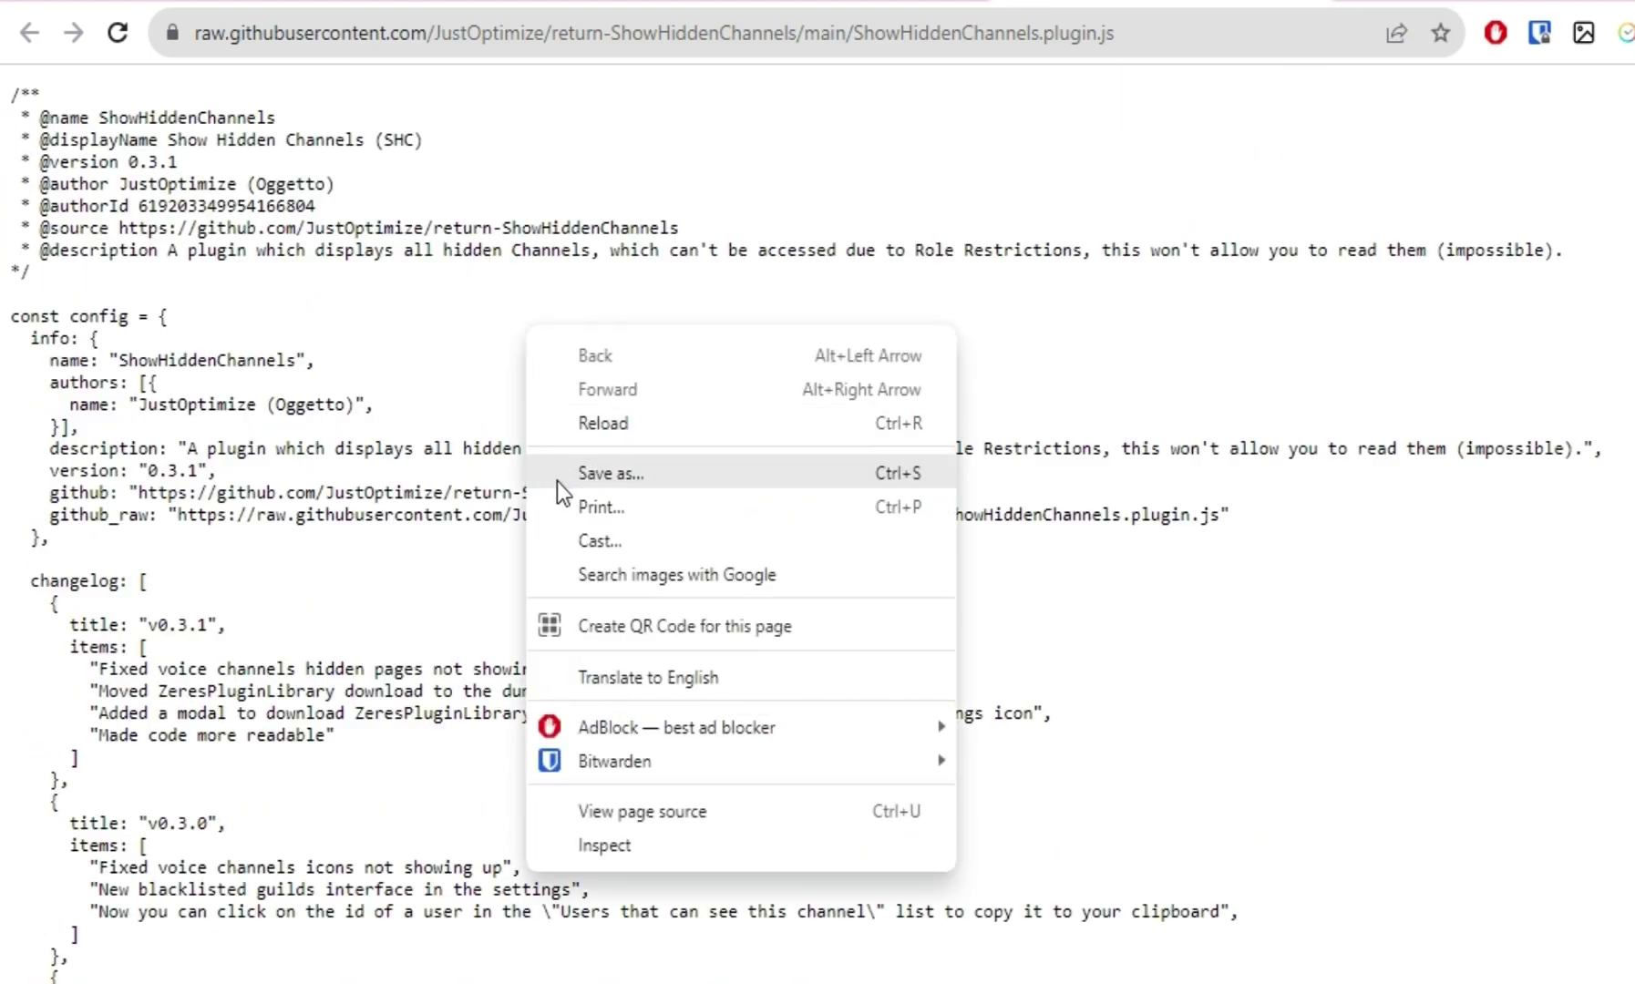
pyautogui.click(633, 476)
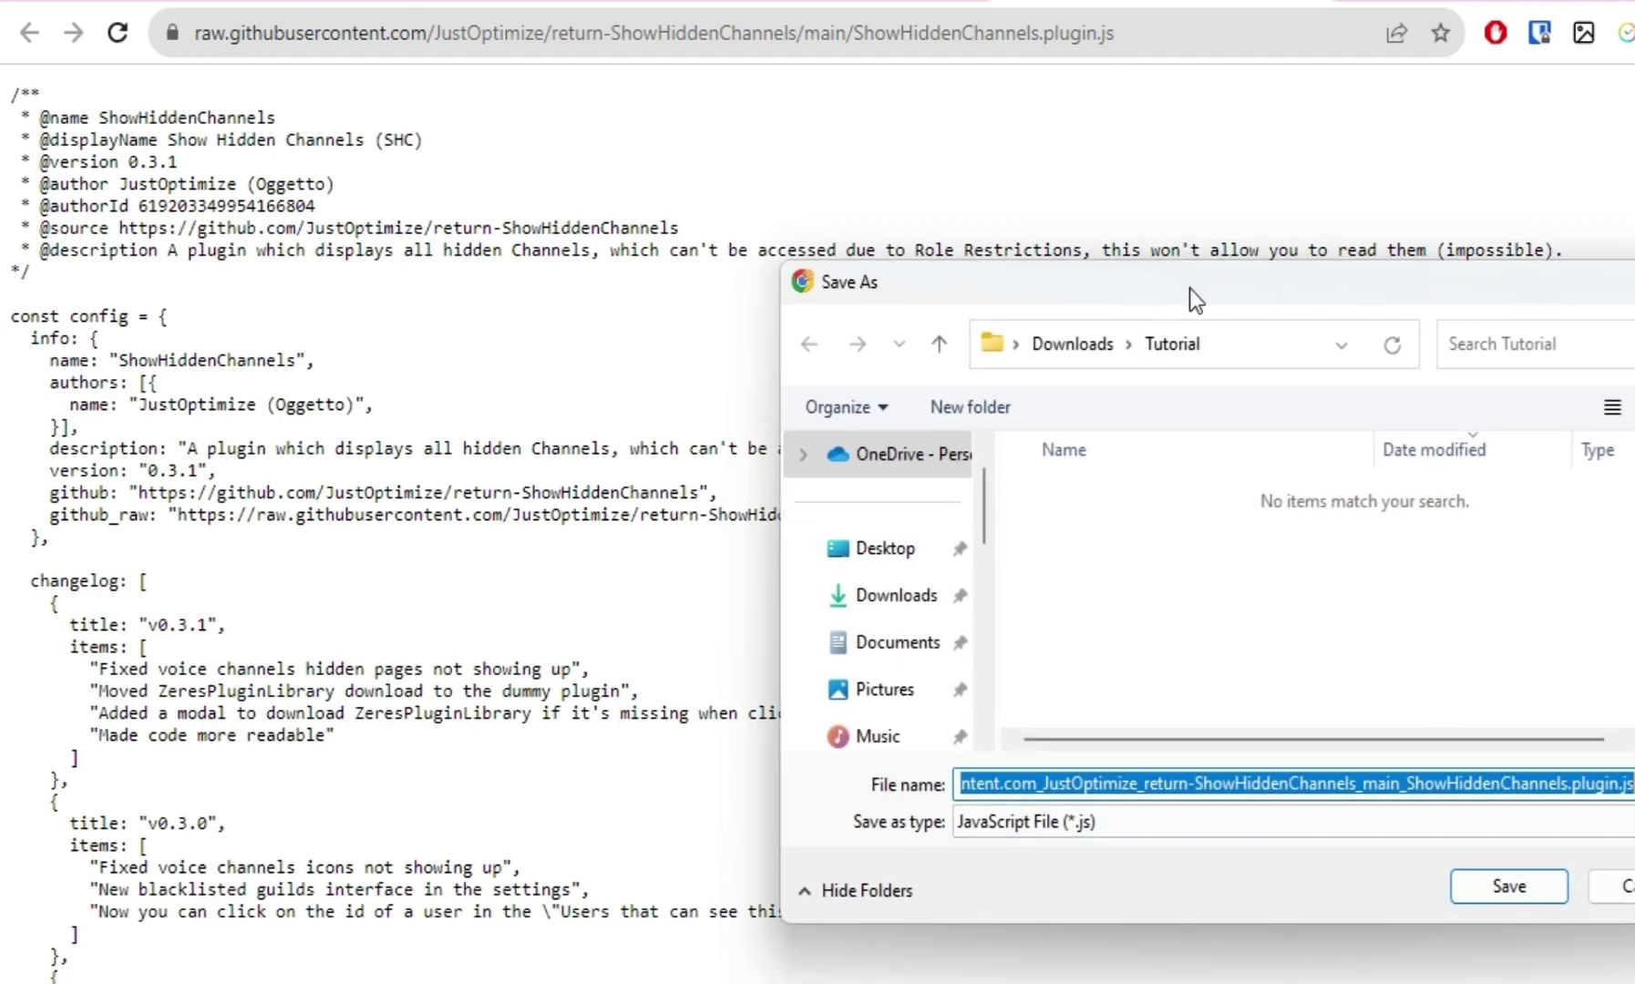
pyautogui.moveTo(1189, 283); pyautogui.dragTo(1136, 225)
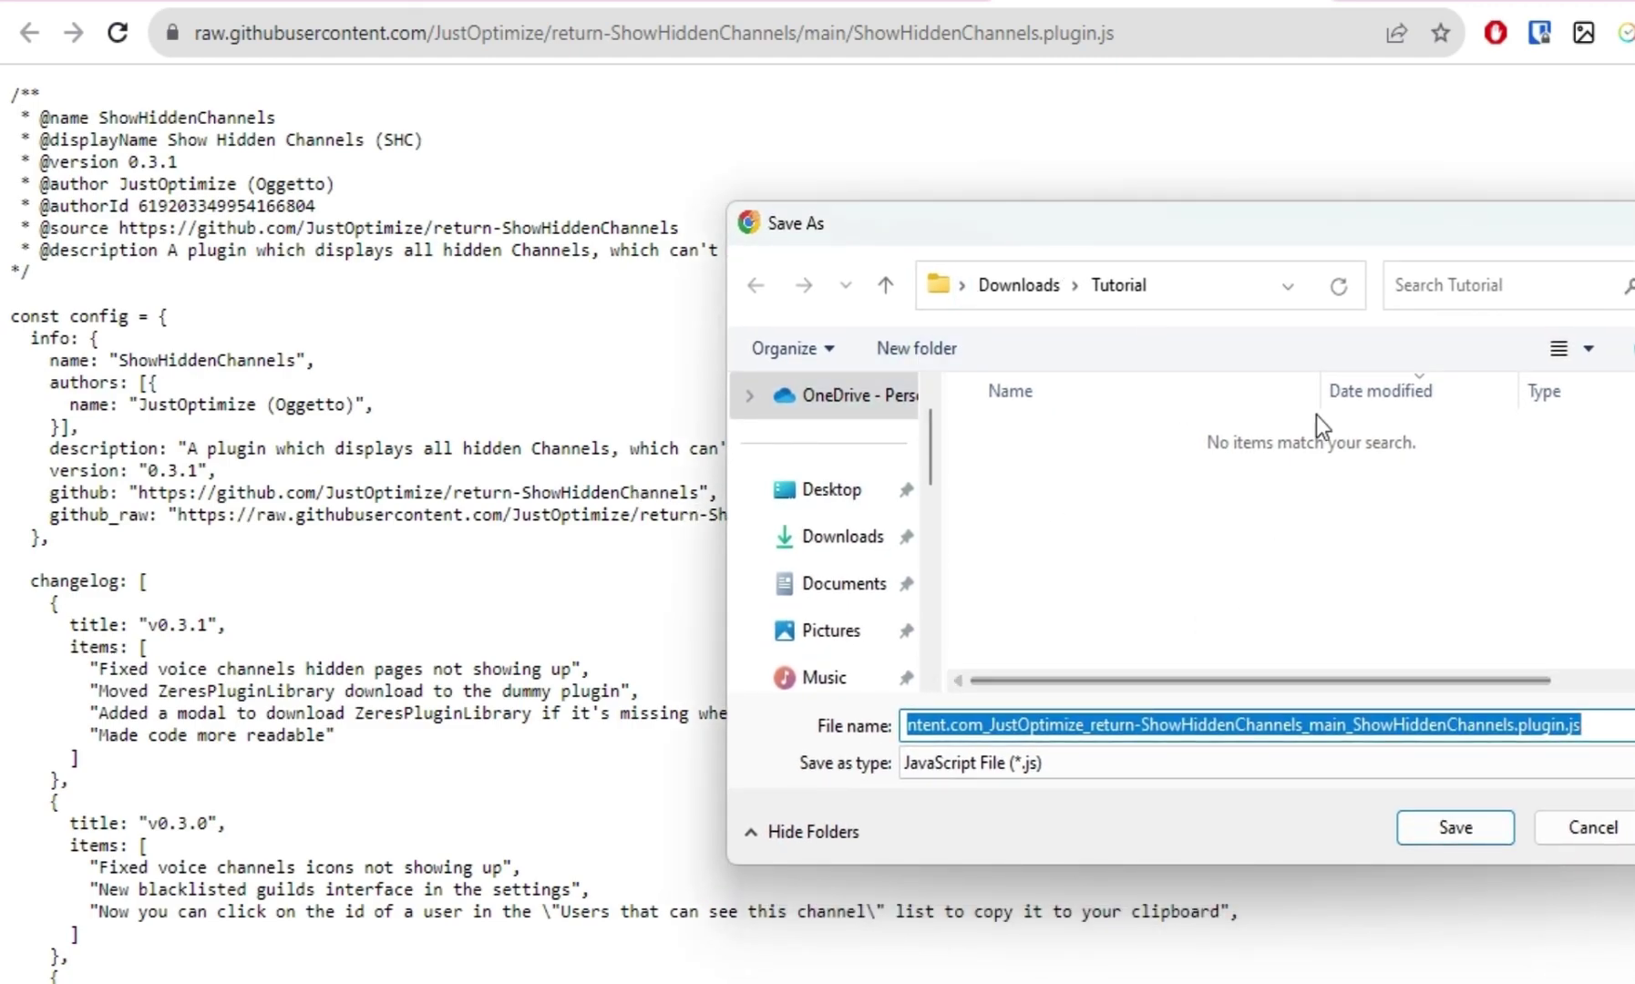
pyautogui.click(1435, 830)
pyautogui.click(1143, 614)
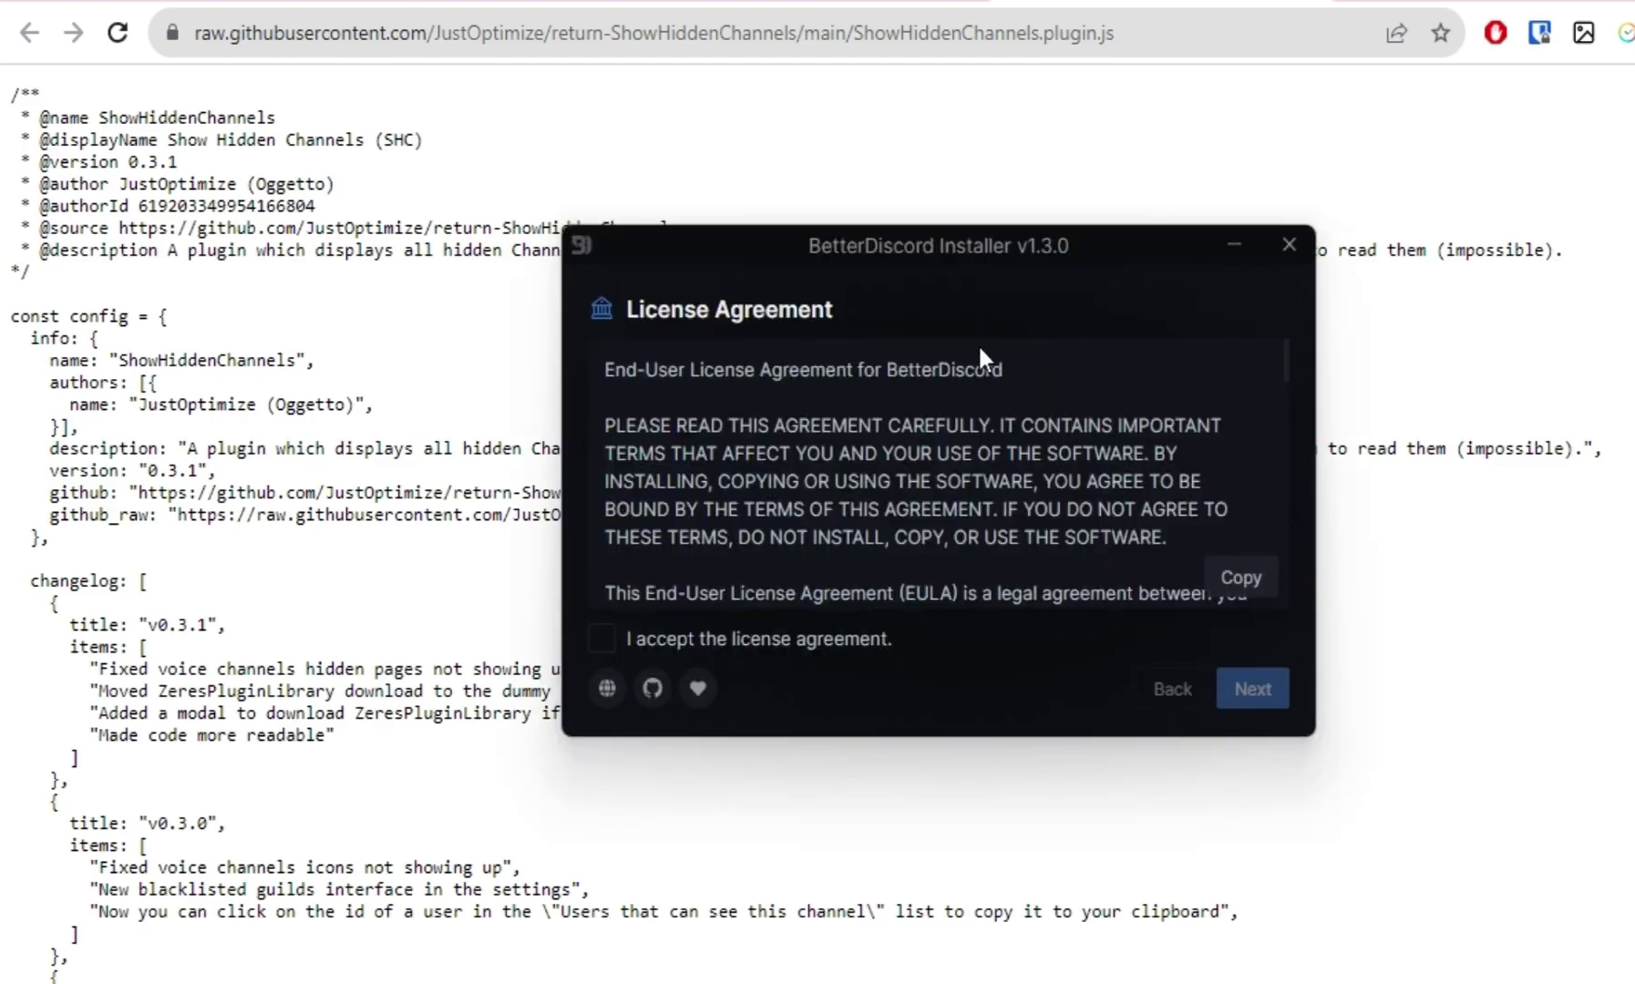
pyautogui.moveTo(843, 429)
pyautogui.scroll(-10, 798, 480)
pyautogui.scroll(-10, 798, 480)
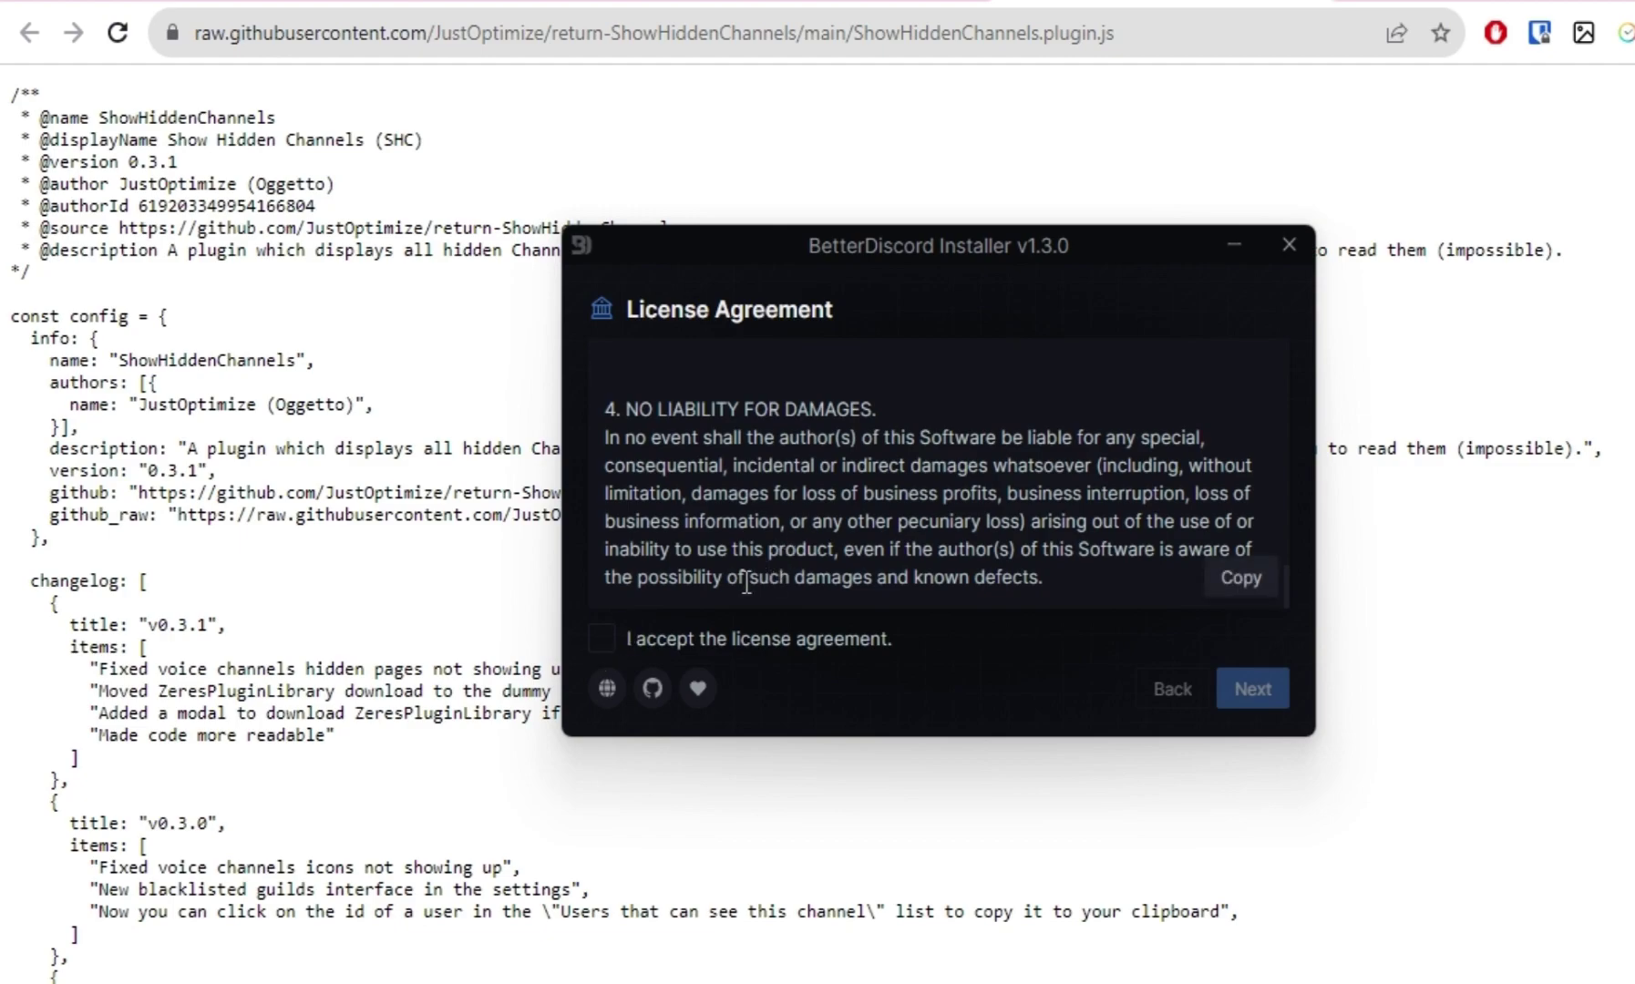
# - Accept the BetterDiscord license agreement and continue to the next page
pyautogui.click(601, 646)
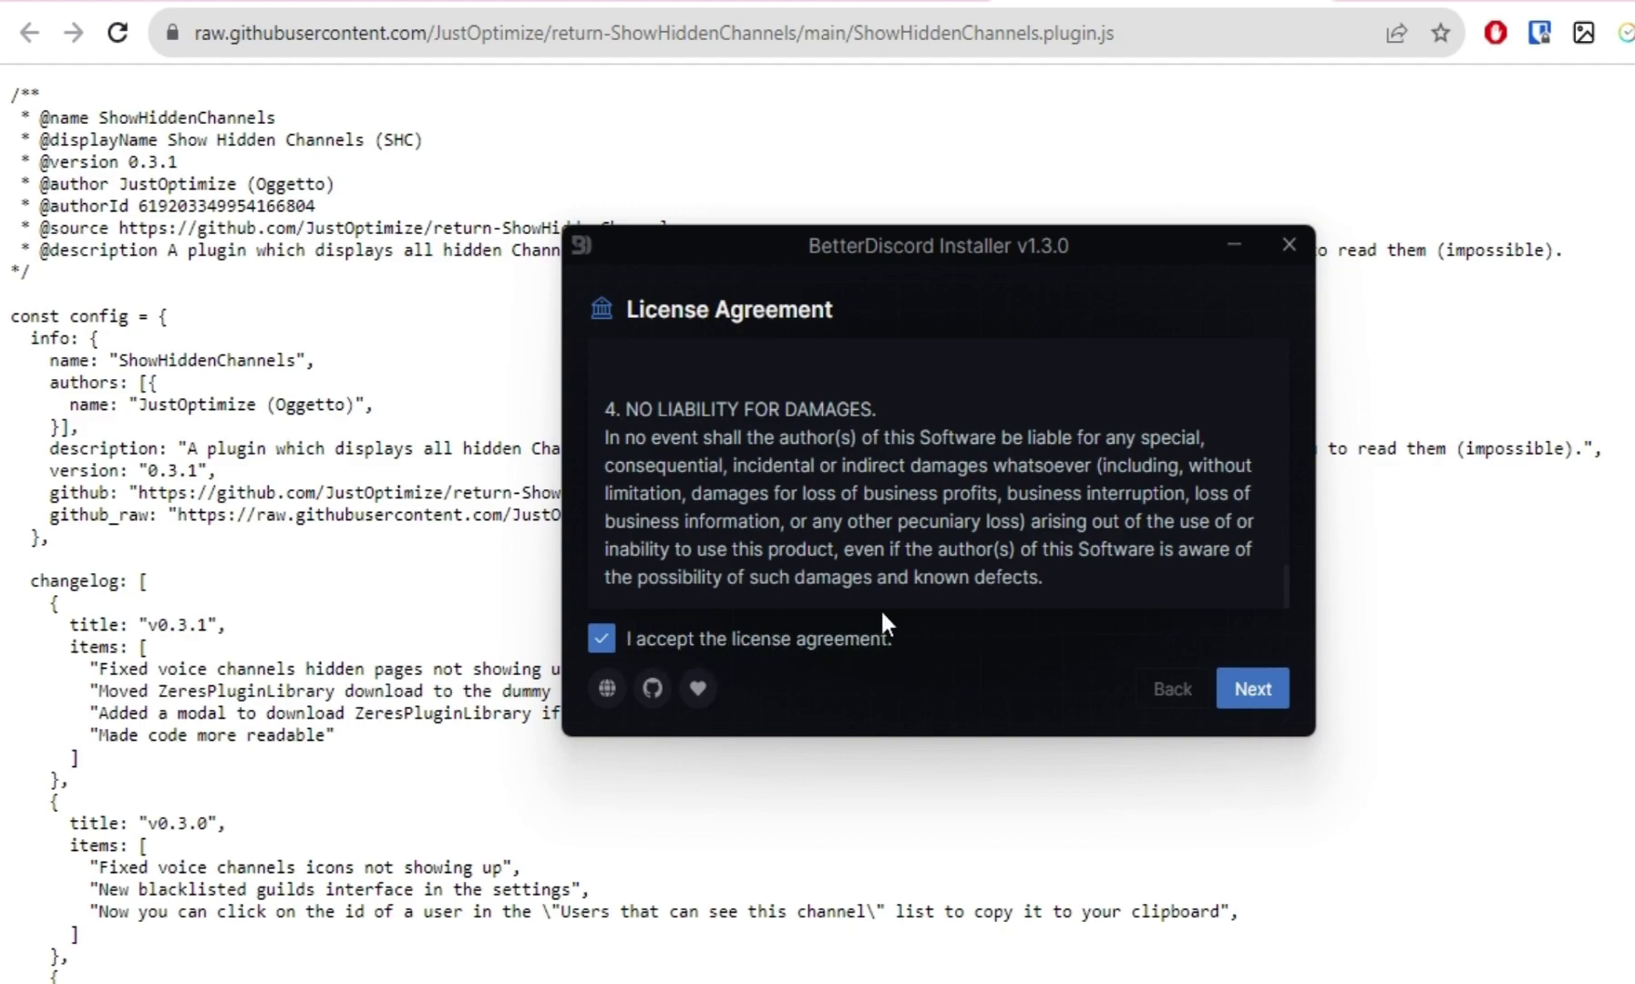
pyautogui.click(1253, 690)
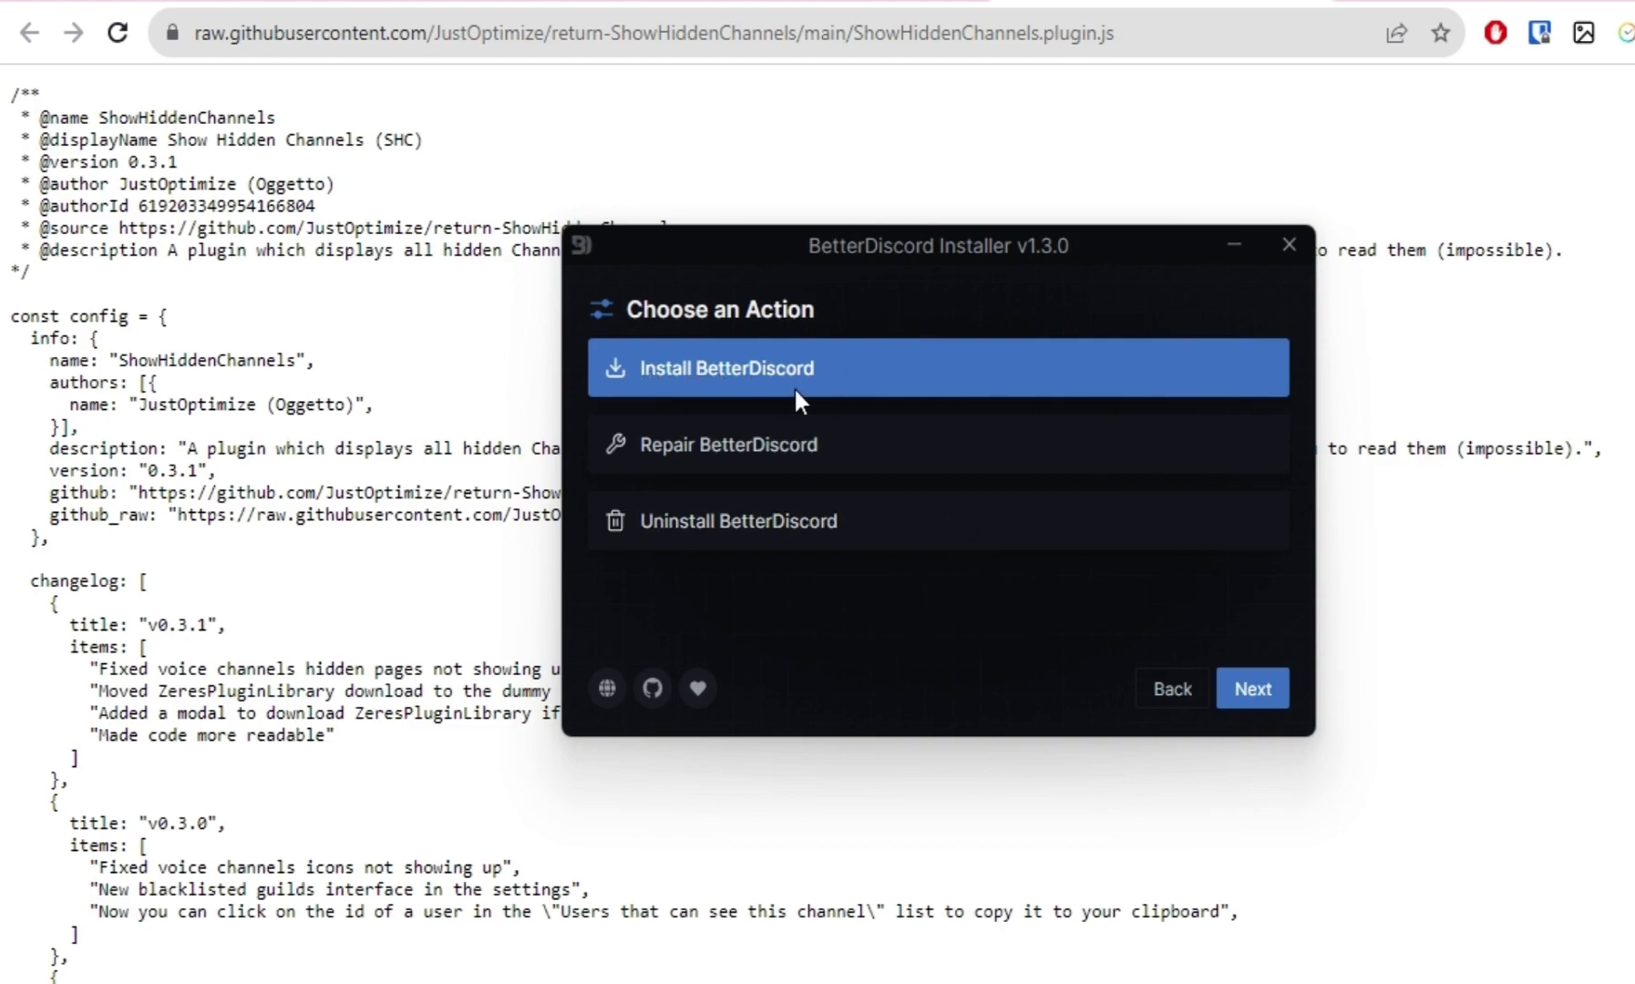
# - Install BetterDiscord into the standard Discord app
pyautogui.click(1246, 690)
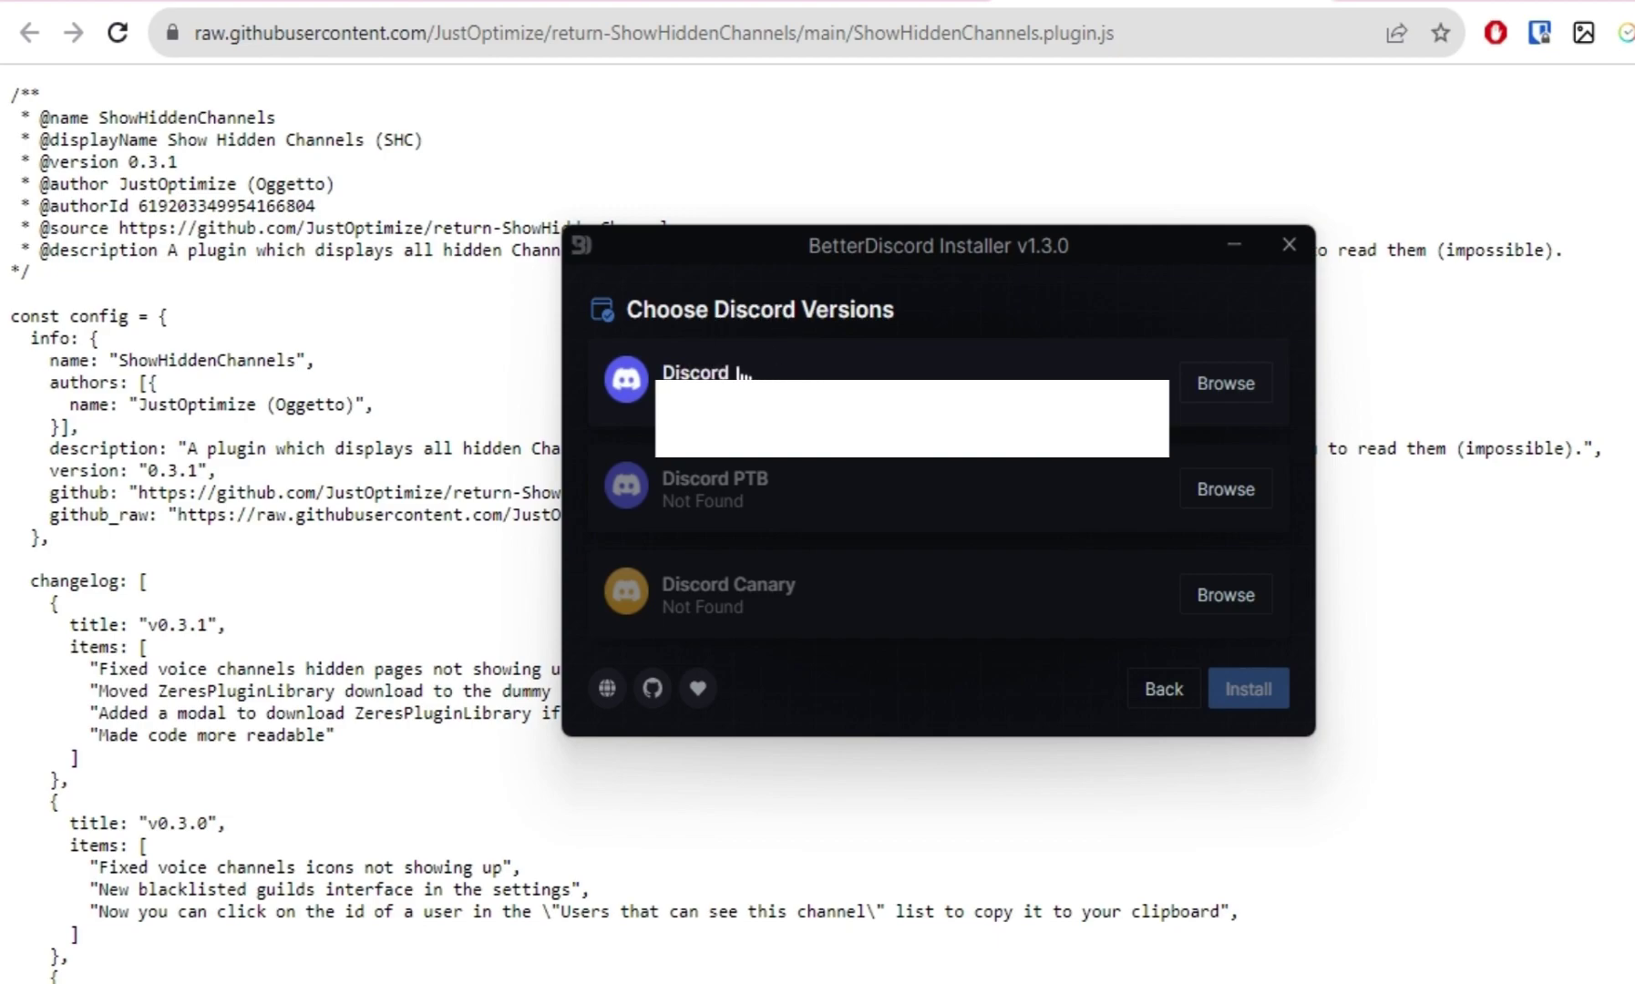
pyautogui.click(715, 372)
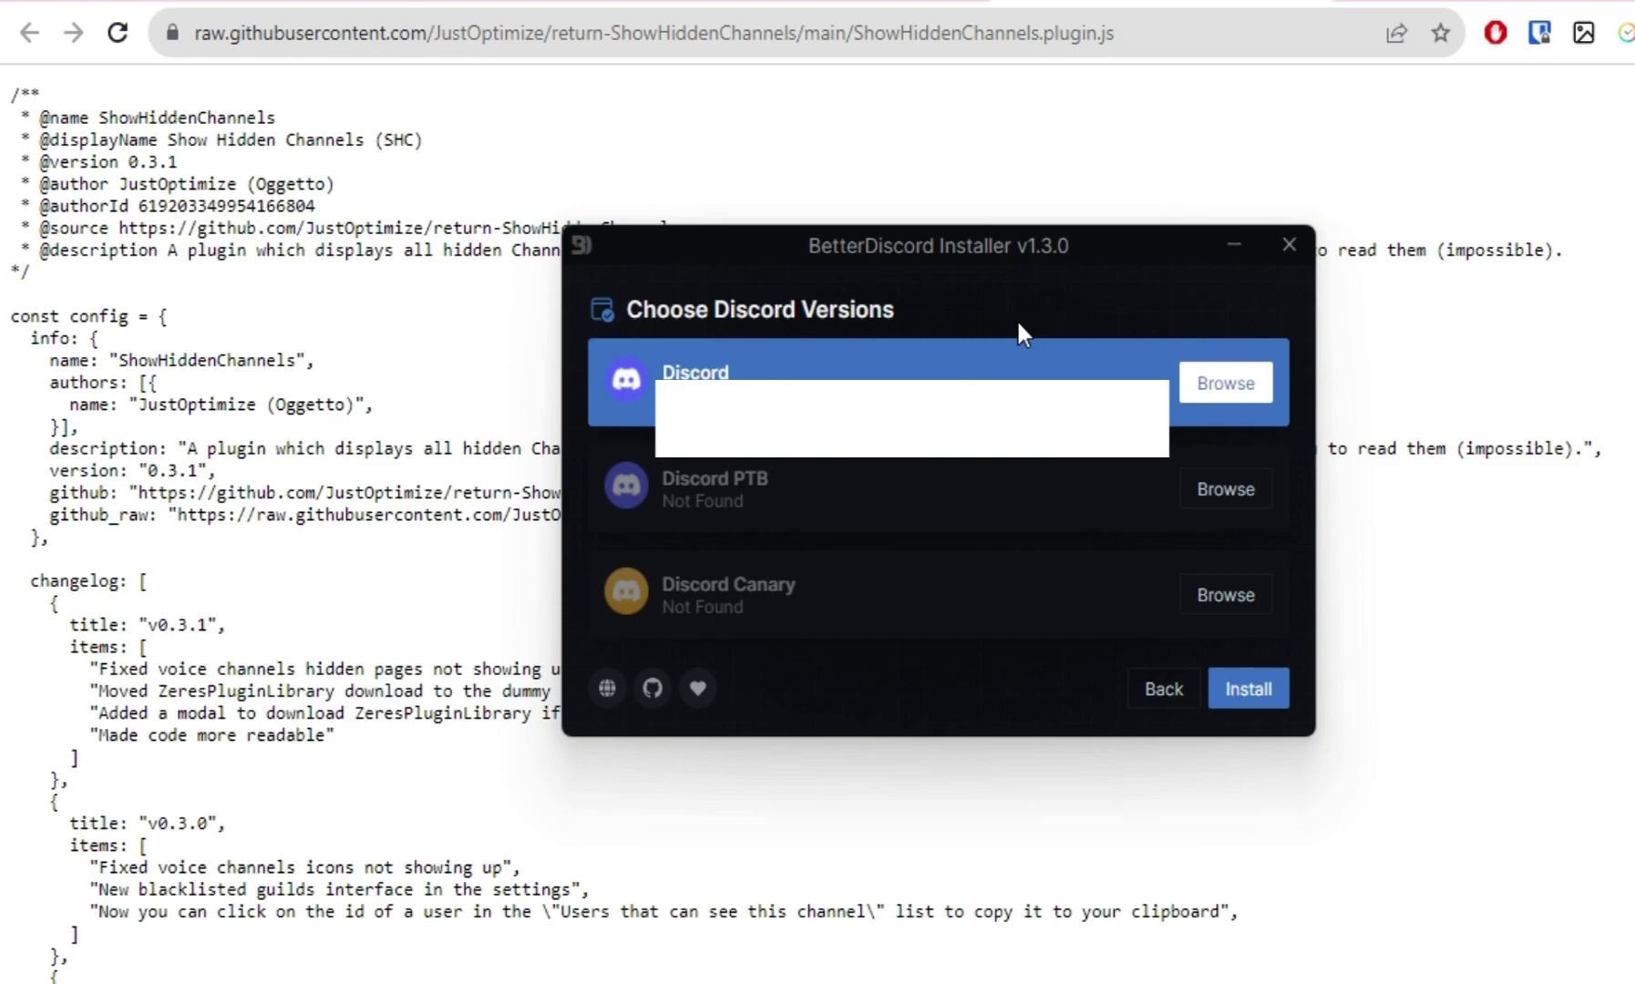
pyautogui.click(1247, 692)
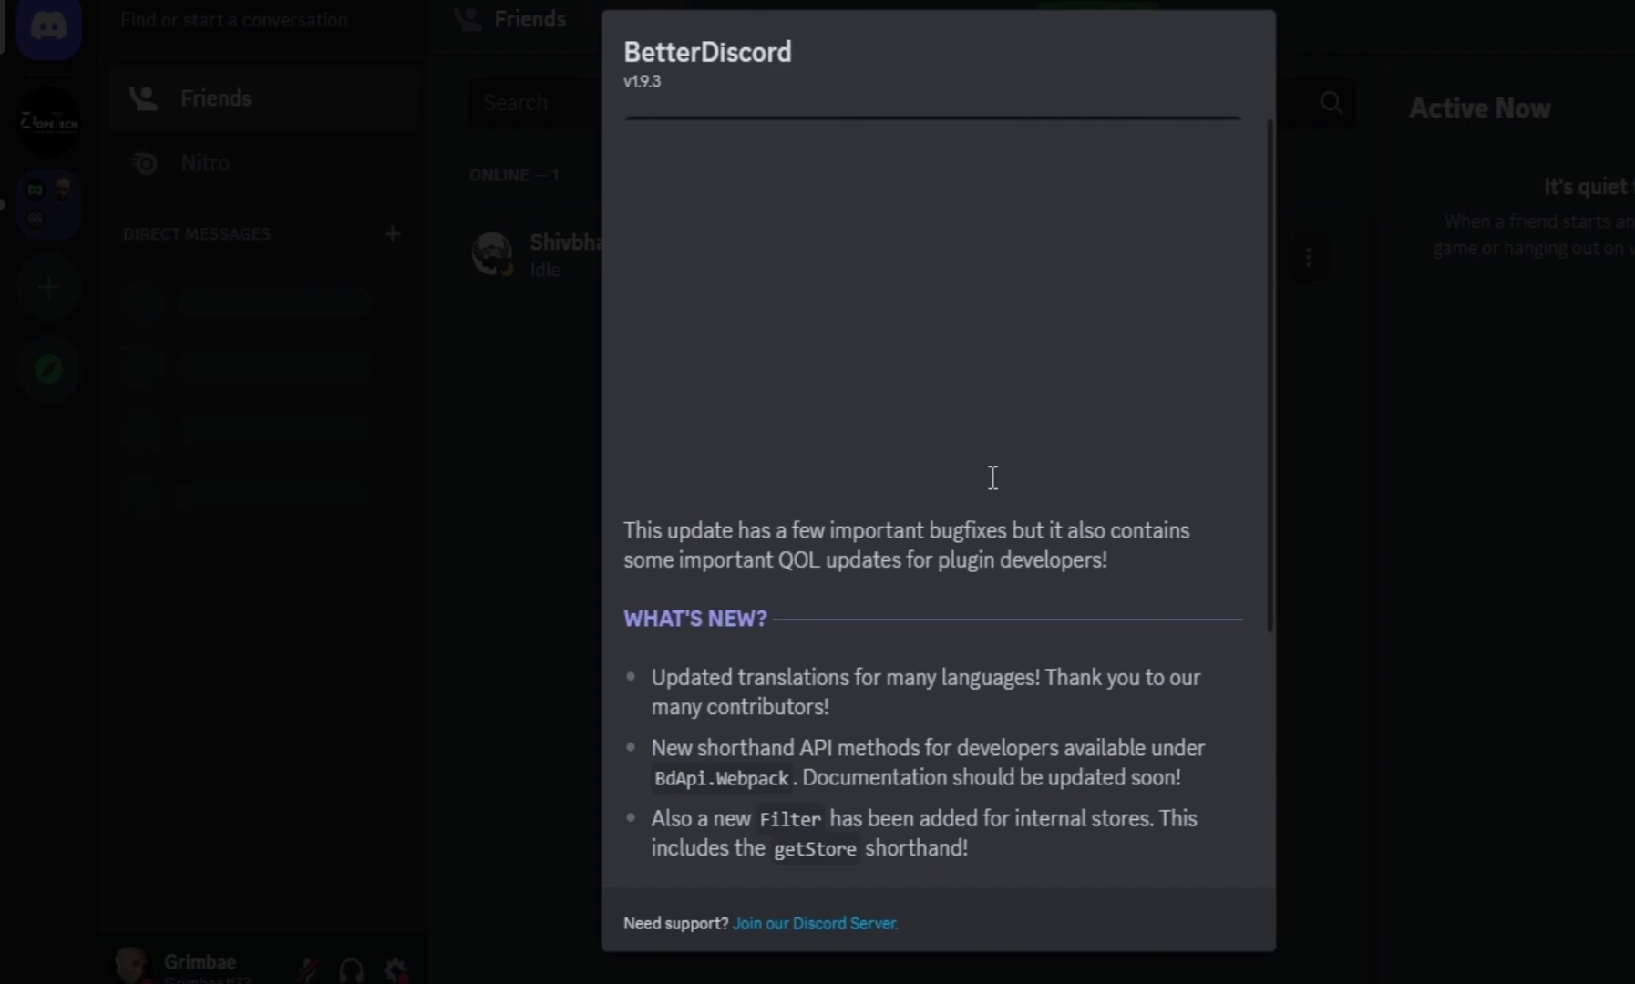
pyautogui.scroll(-2, 1009, 486)
pyautogui.scroll(-3, 1067, 600)
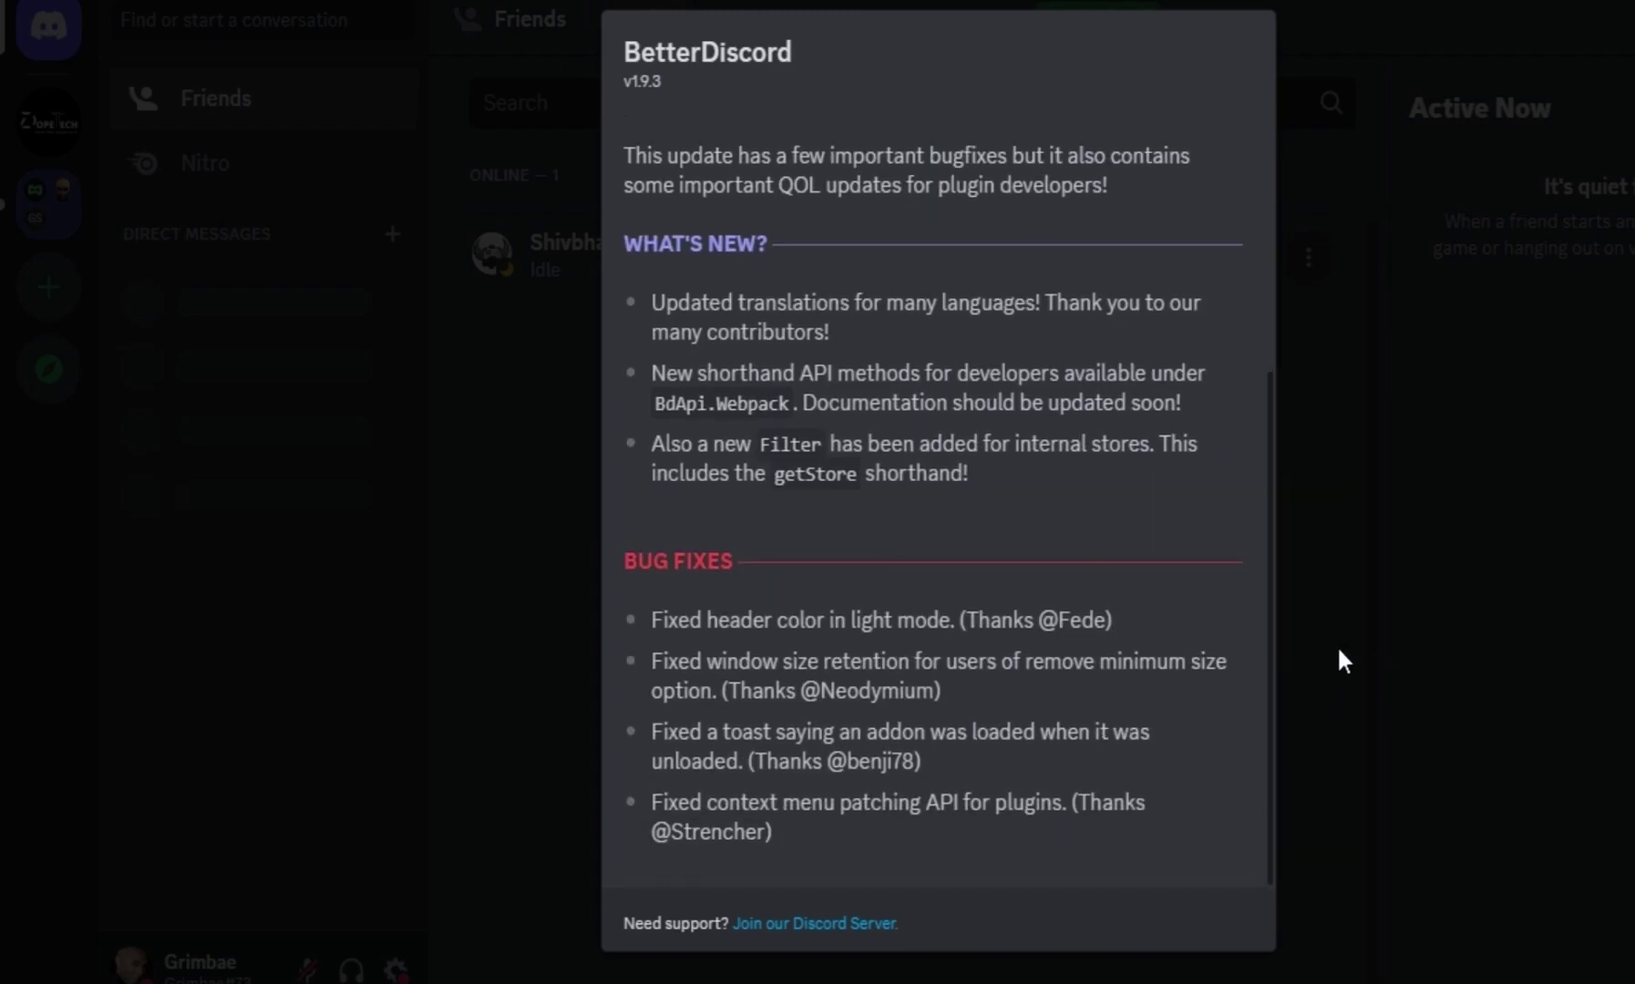
pyautogui.scroll(3, 971, 563)
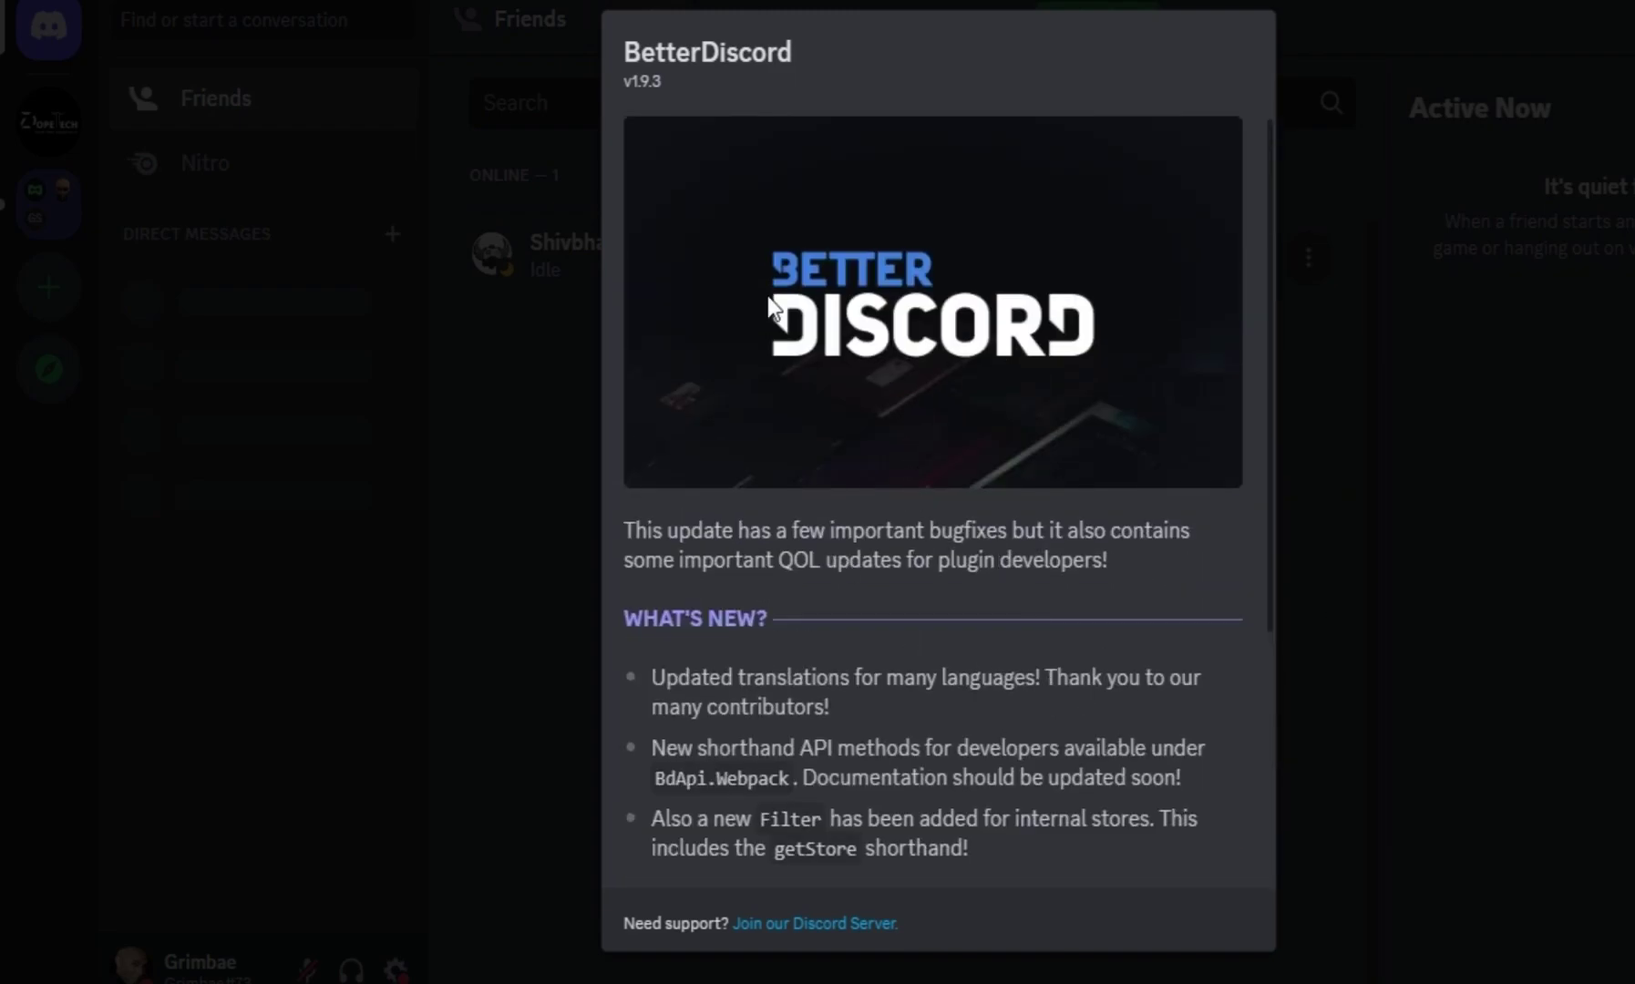
# - Close the BetterDiscord v1.9.3 changelog and open Discord's User Settings
pyautogui.click(1390, 718)
pyautogui.click(815, 20)
pyautogui.click(395, 969)
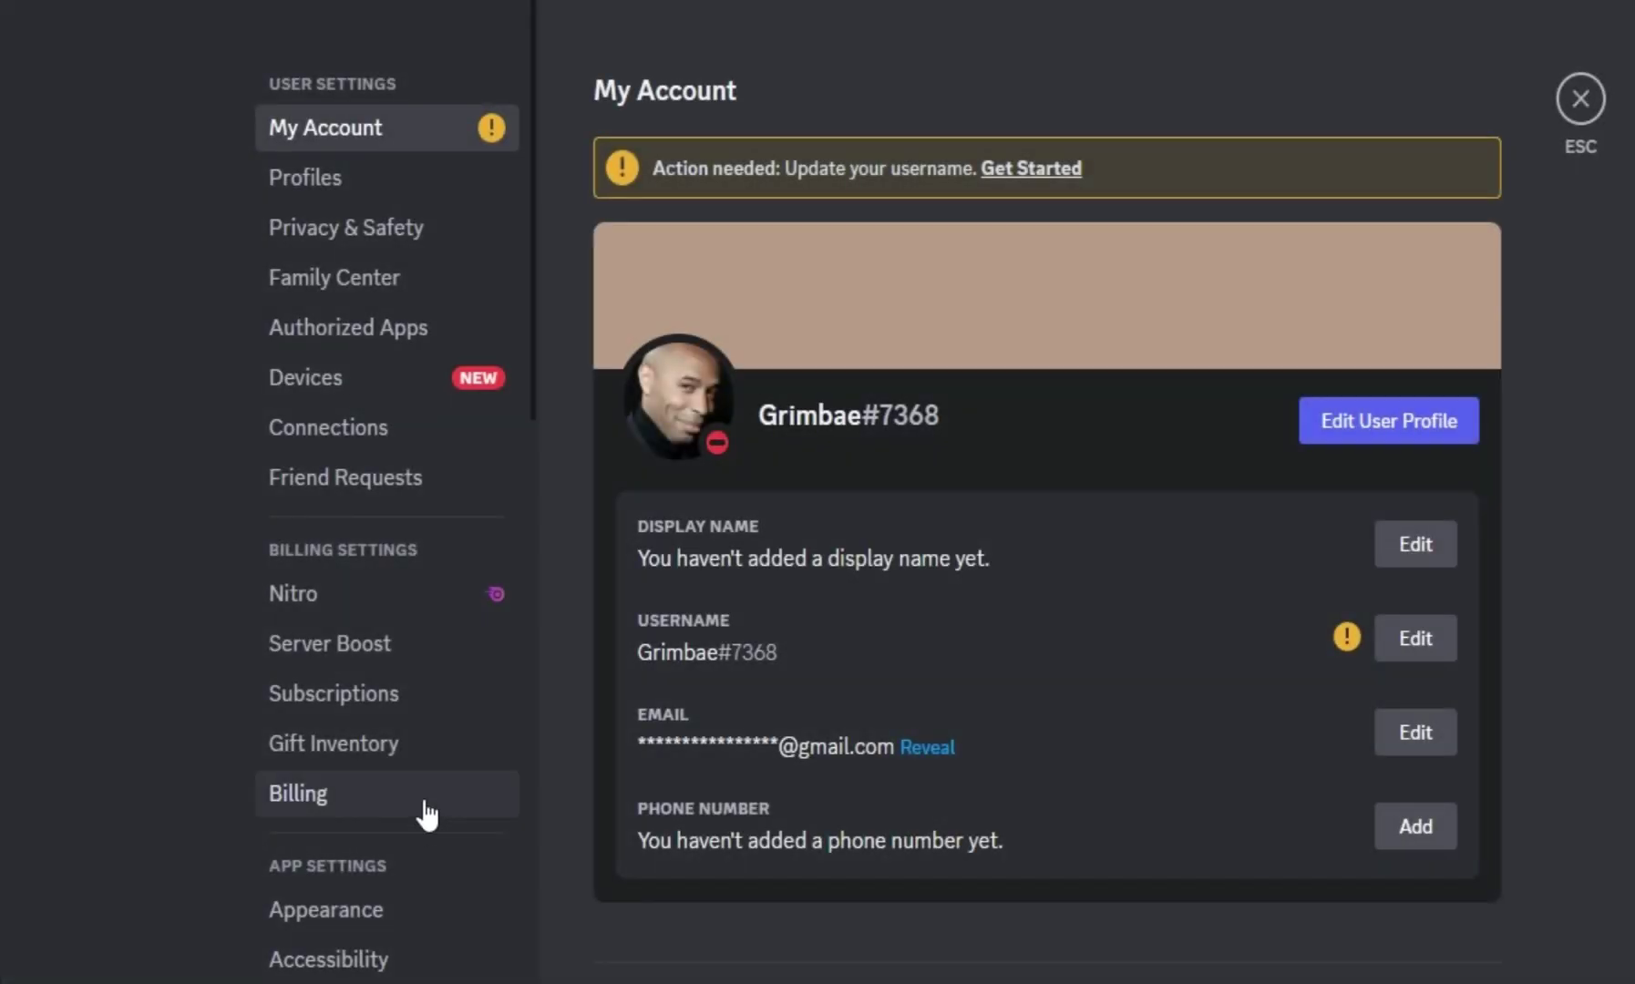
pyautogui.scroll(-5, 510, 742)
pyautogui.scroll(-1, 504, 759)
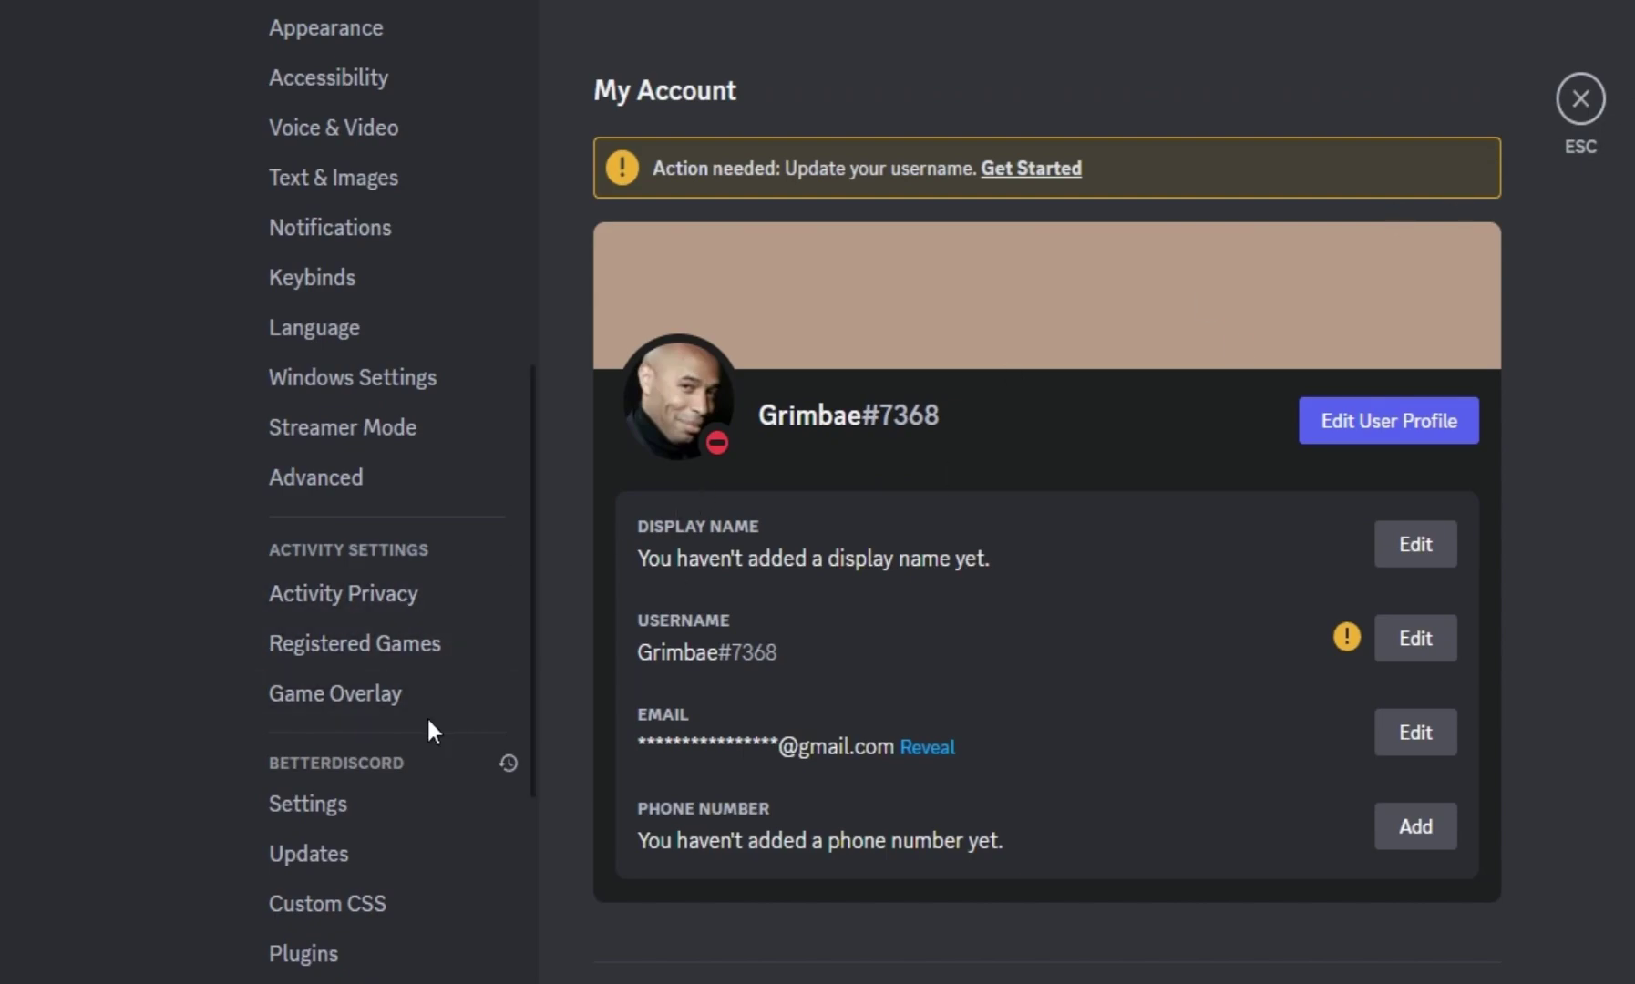
pyautogui.scroll(-5, 428, 702)
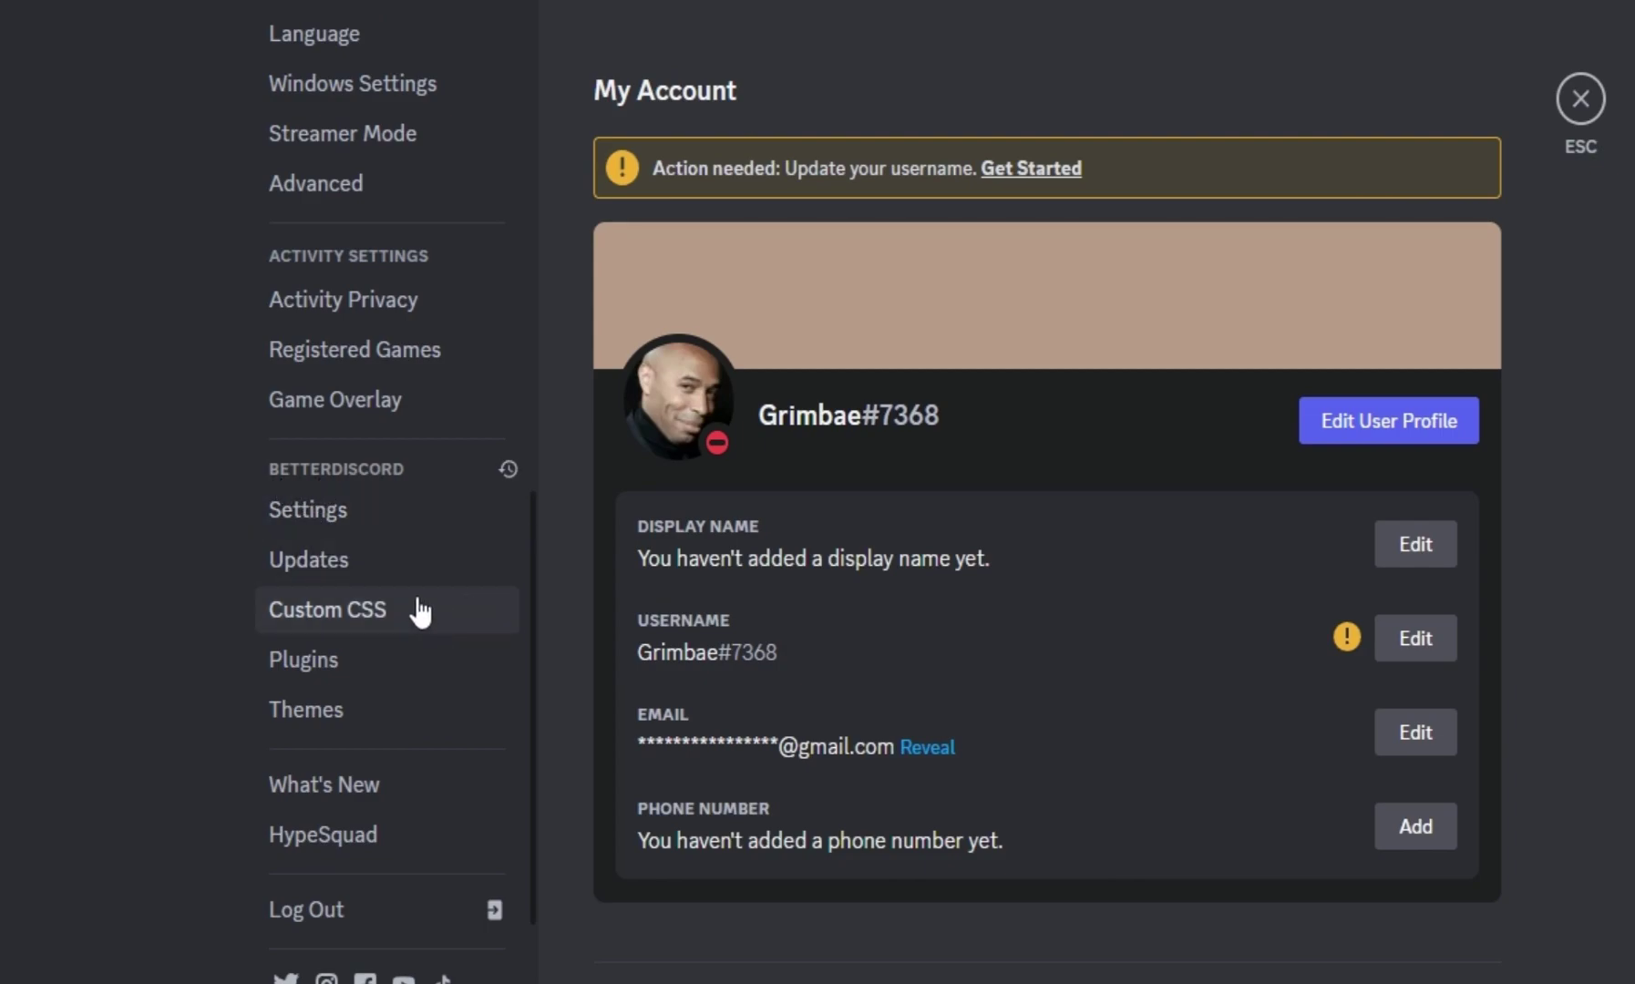
# - Go through BetterDiscord's Settings and Updates pages to reach its Plugins page
pyautogui.click(336, 511)
pyautogui.click(347, 559)
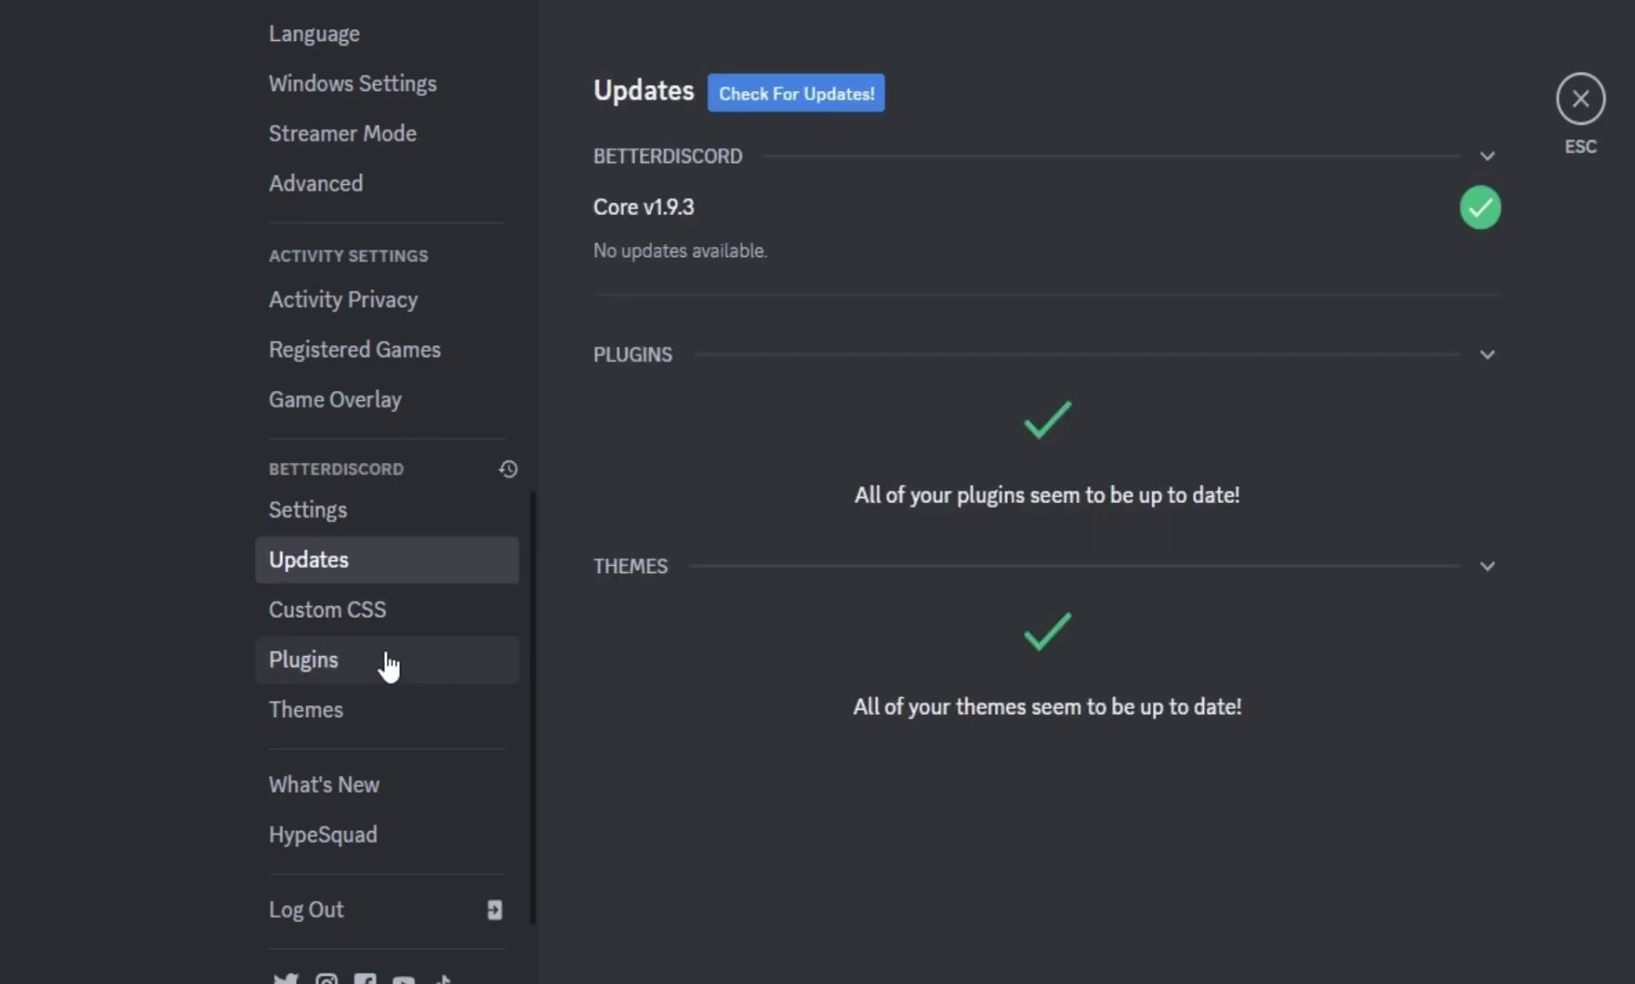
pyautogui.click(362, 667)
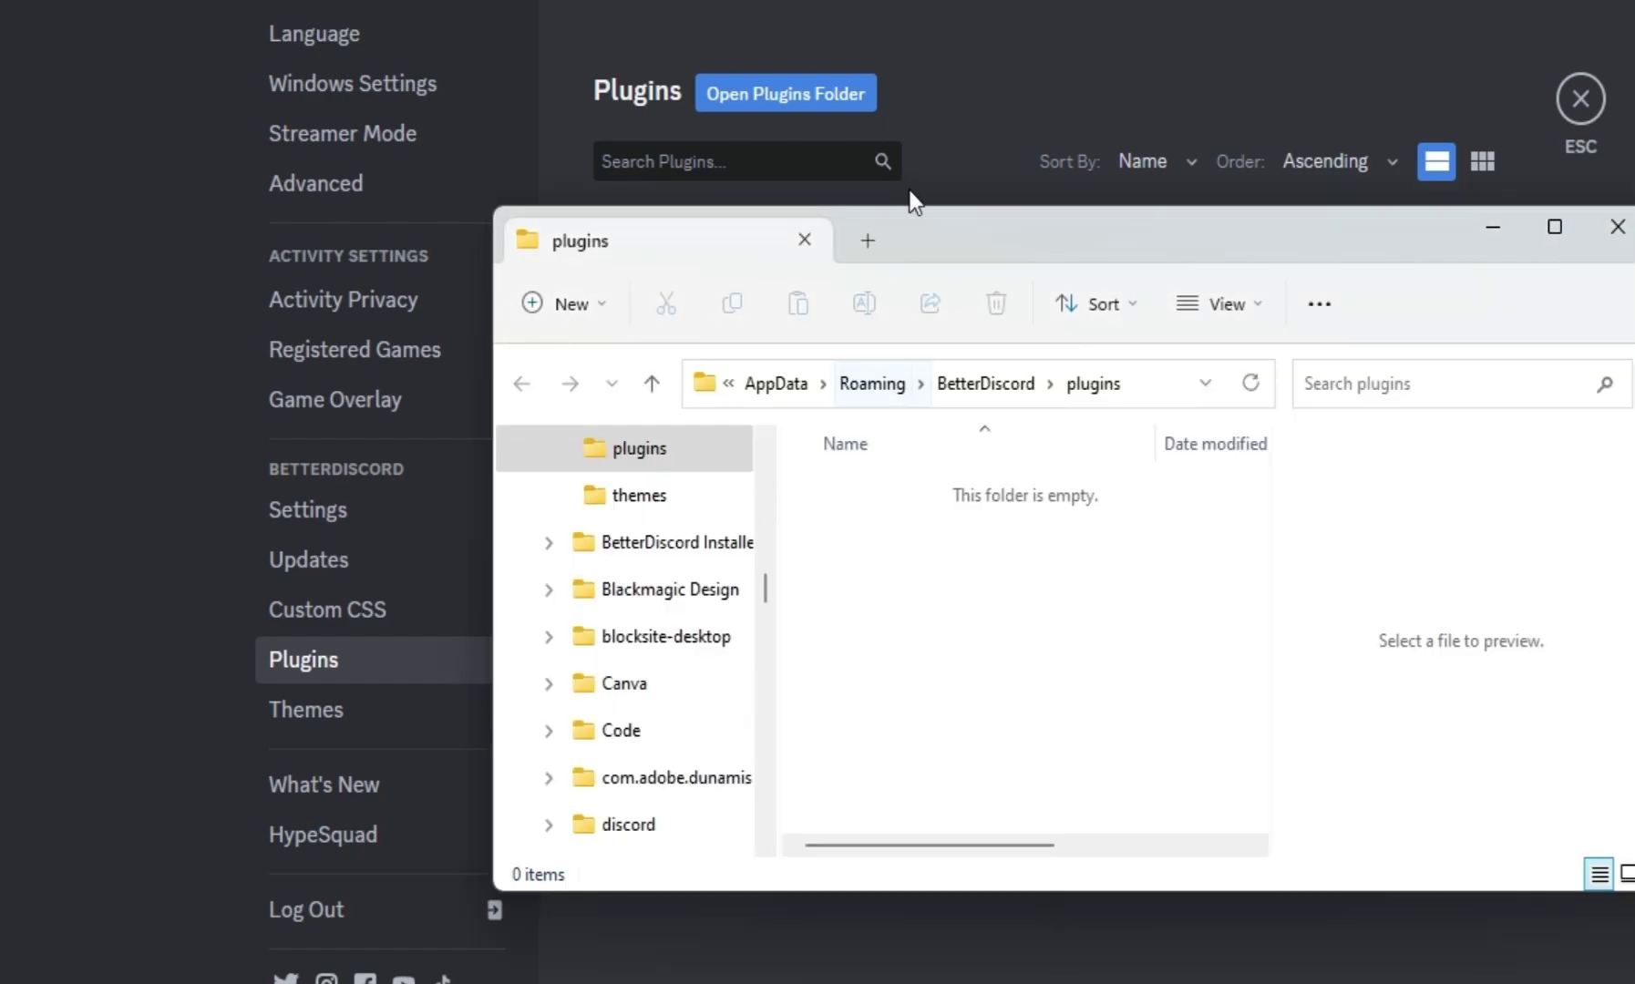
# - Drag the File Explorer 'plugins' window up and left over Discord
pyautogui.moveTo(909, 215)
pyautogui.mouseDown()
pyautogui.moveTo(1011, 228)
pyautogui.moveTo(942, 218)
pyautogui.moveTo(1224, 162)
pyautogui.mouseUp()
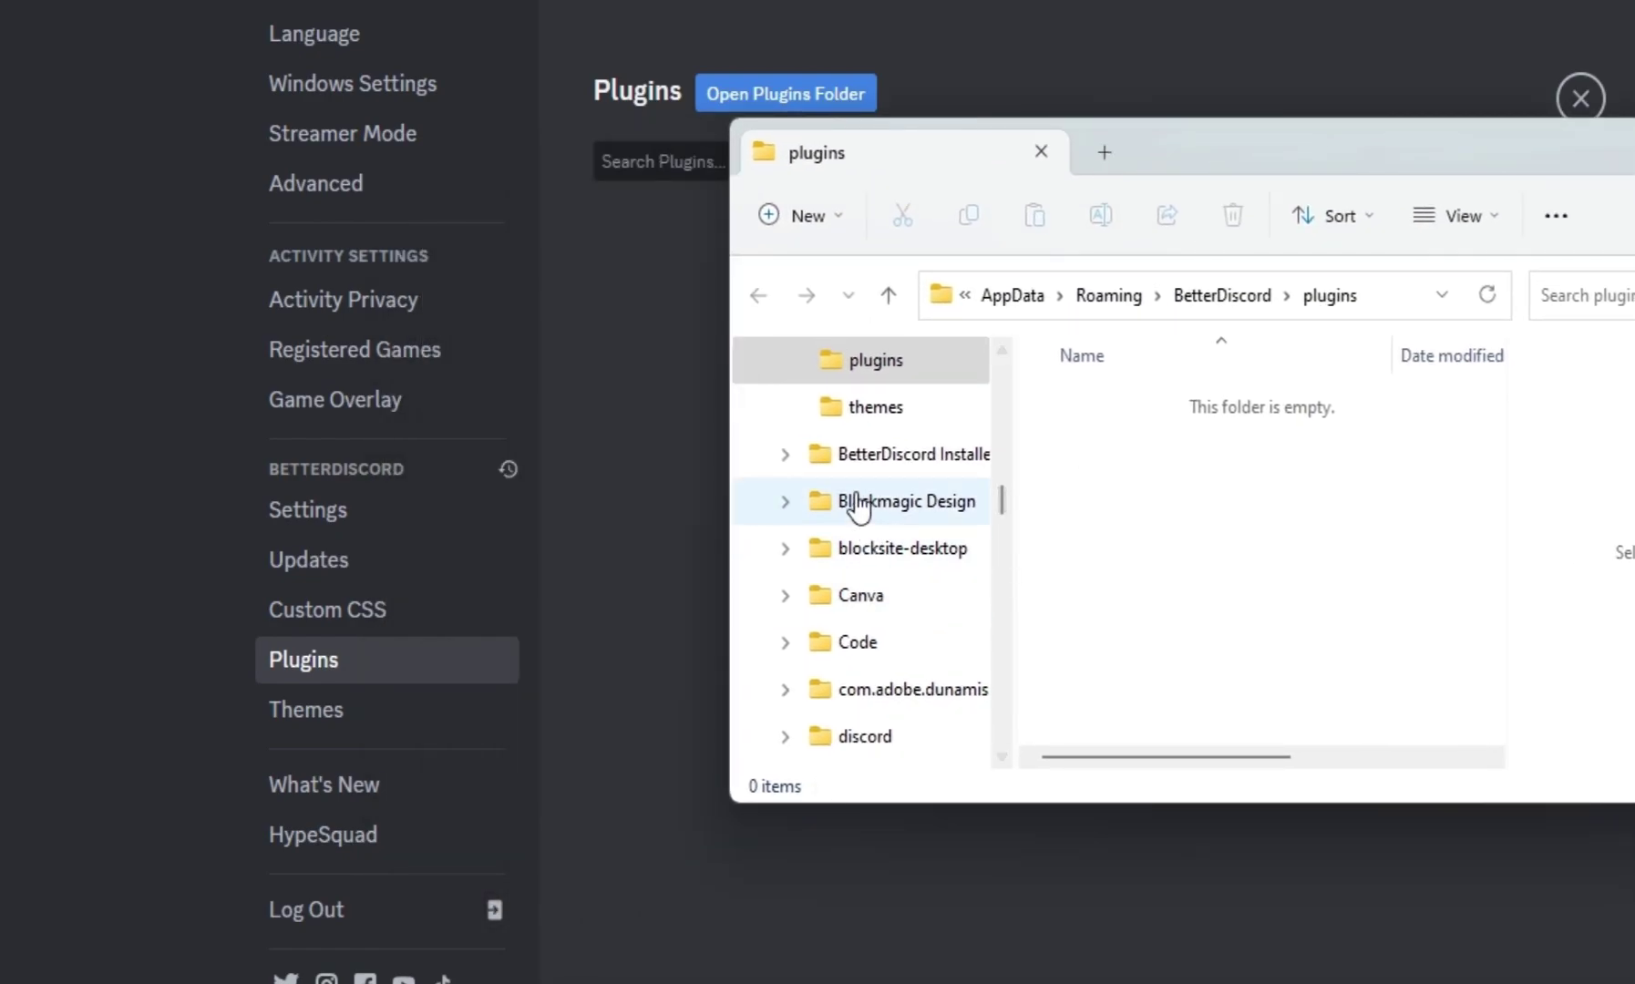
pyautogui.scroll(1, 894, 514)
pyautogui.scroll(1, 903, 551)
pyautogui.scroll(1, 902, 570)
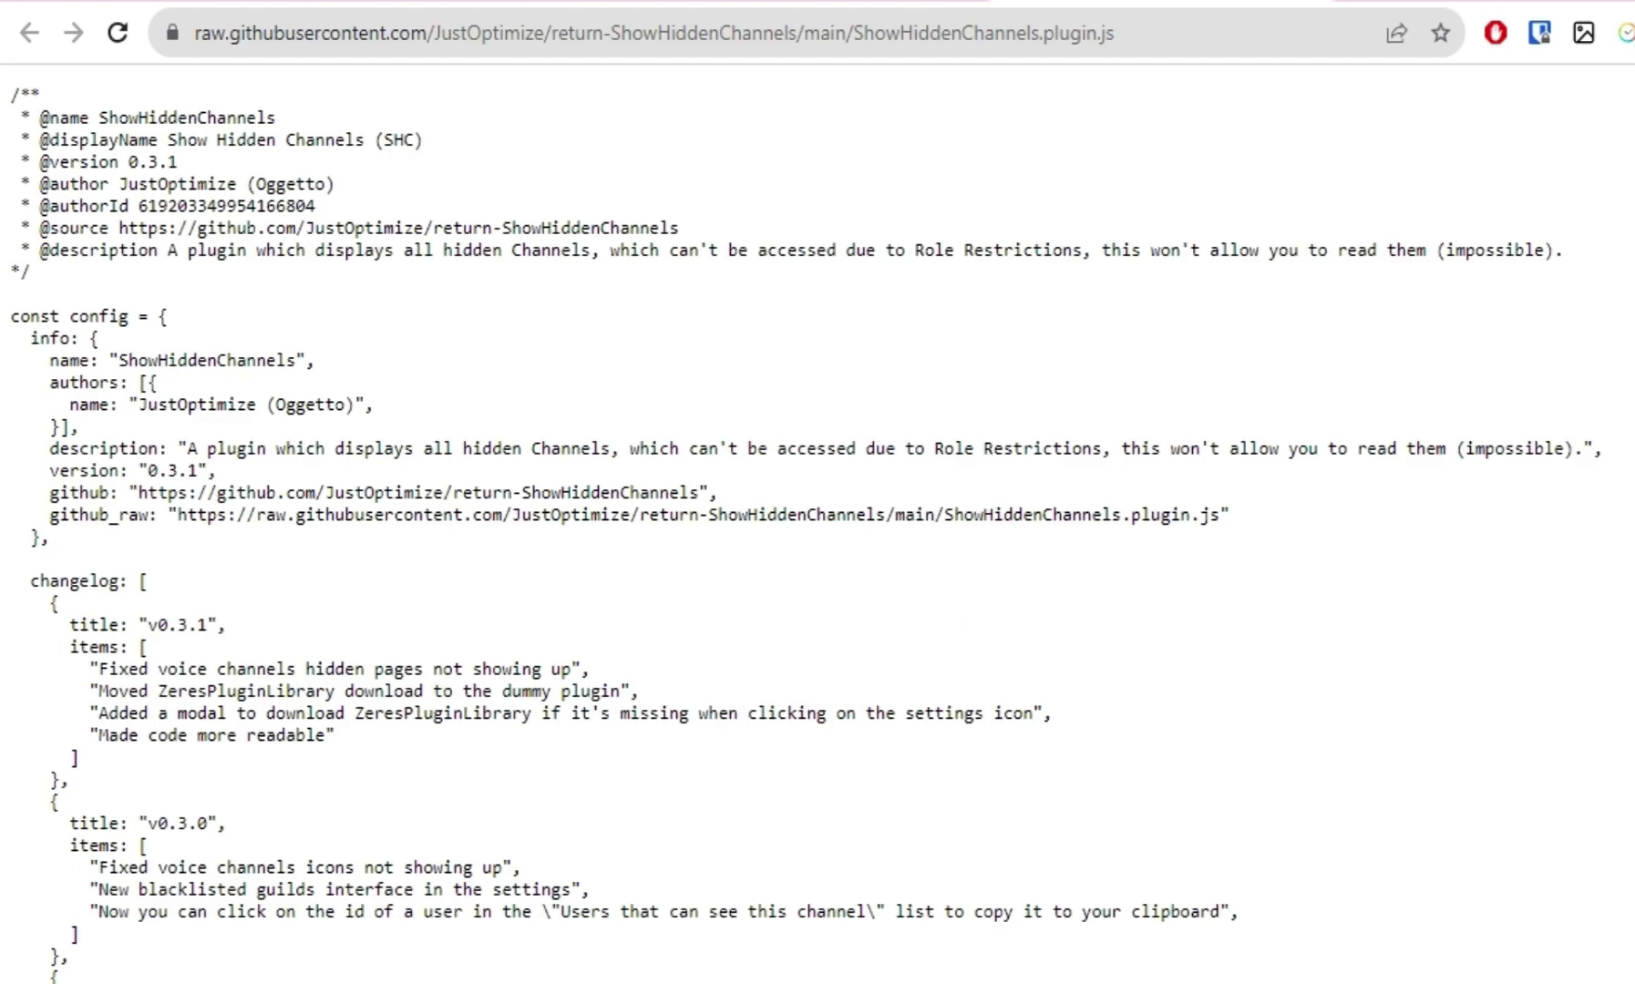
# - Show the downloaded plugin file in its folder and quit the finished installer
pyautogui.click(1628, 32)
pyautogui.click(1625, 156)
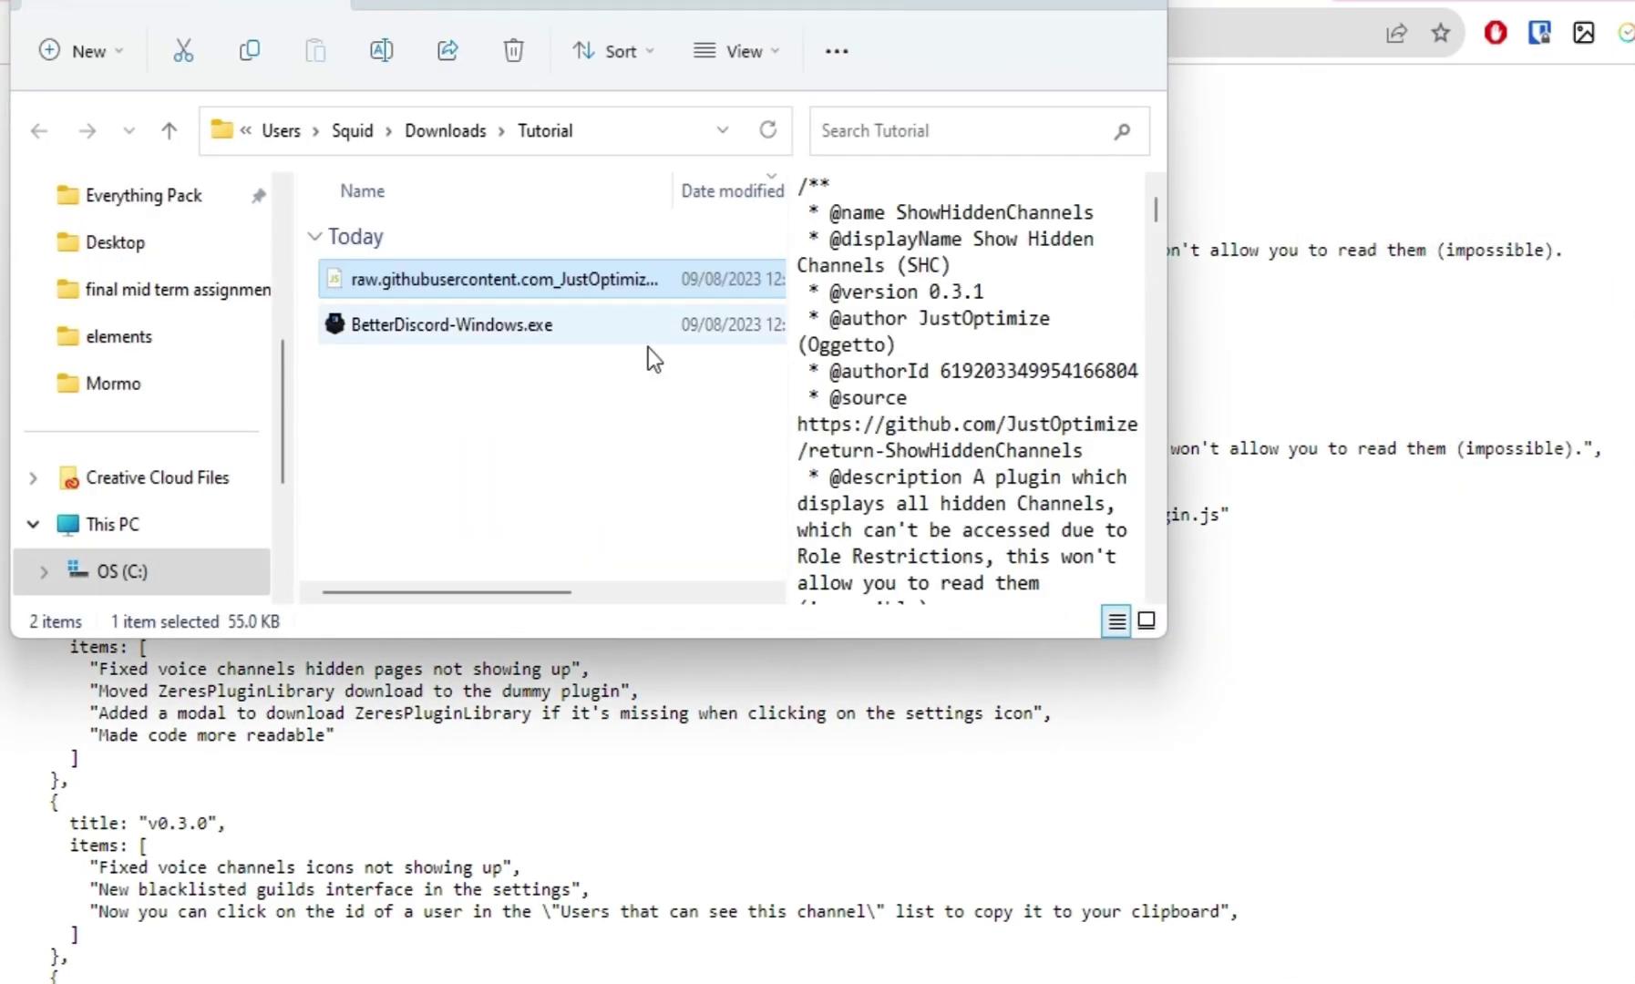
pyautogui.click(1304, 895)
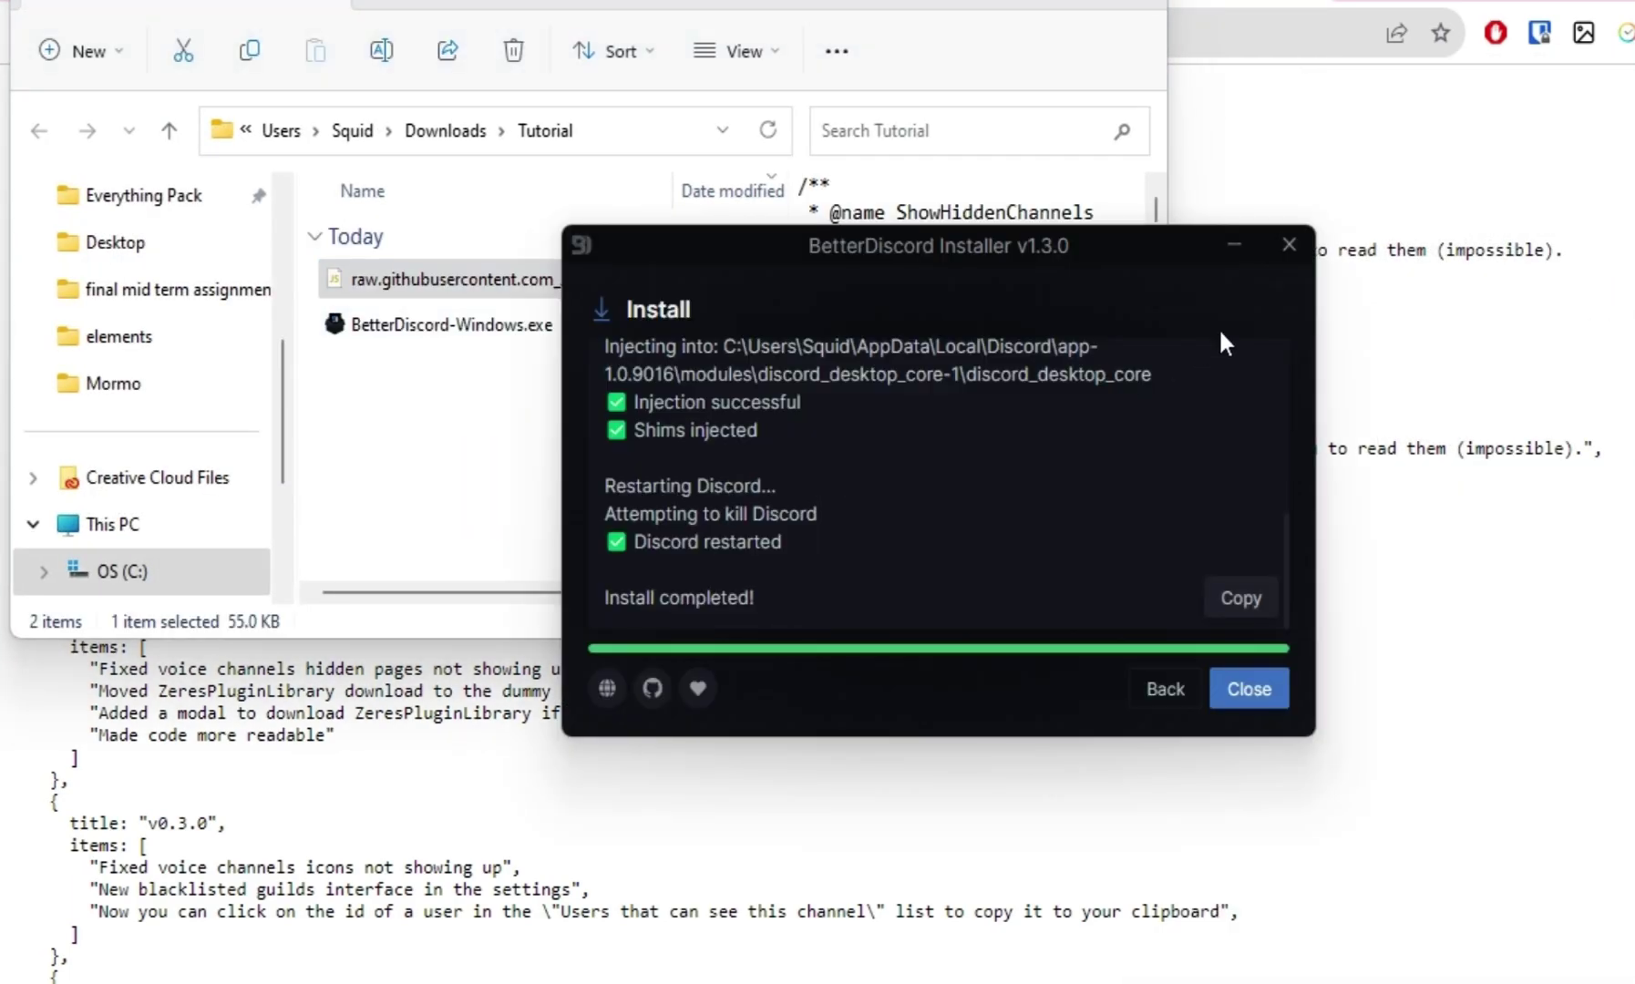
pyautogui.click(1291, 244)
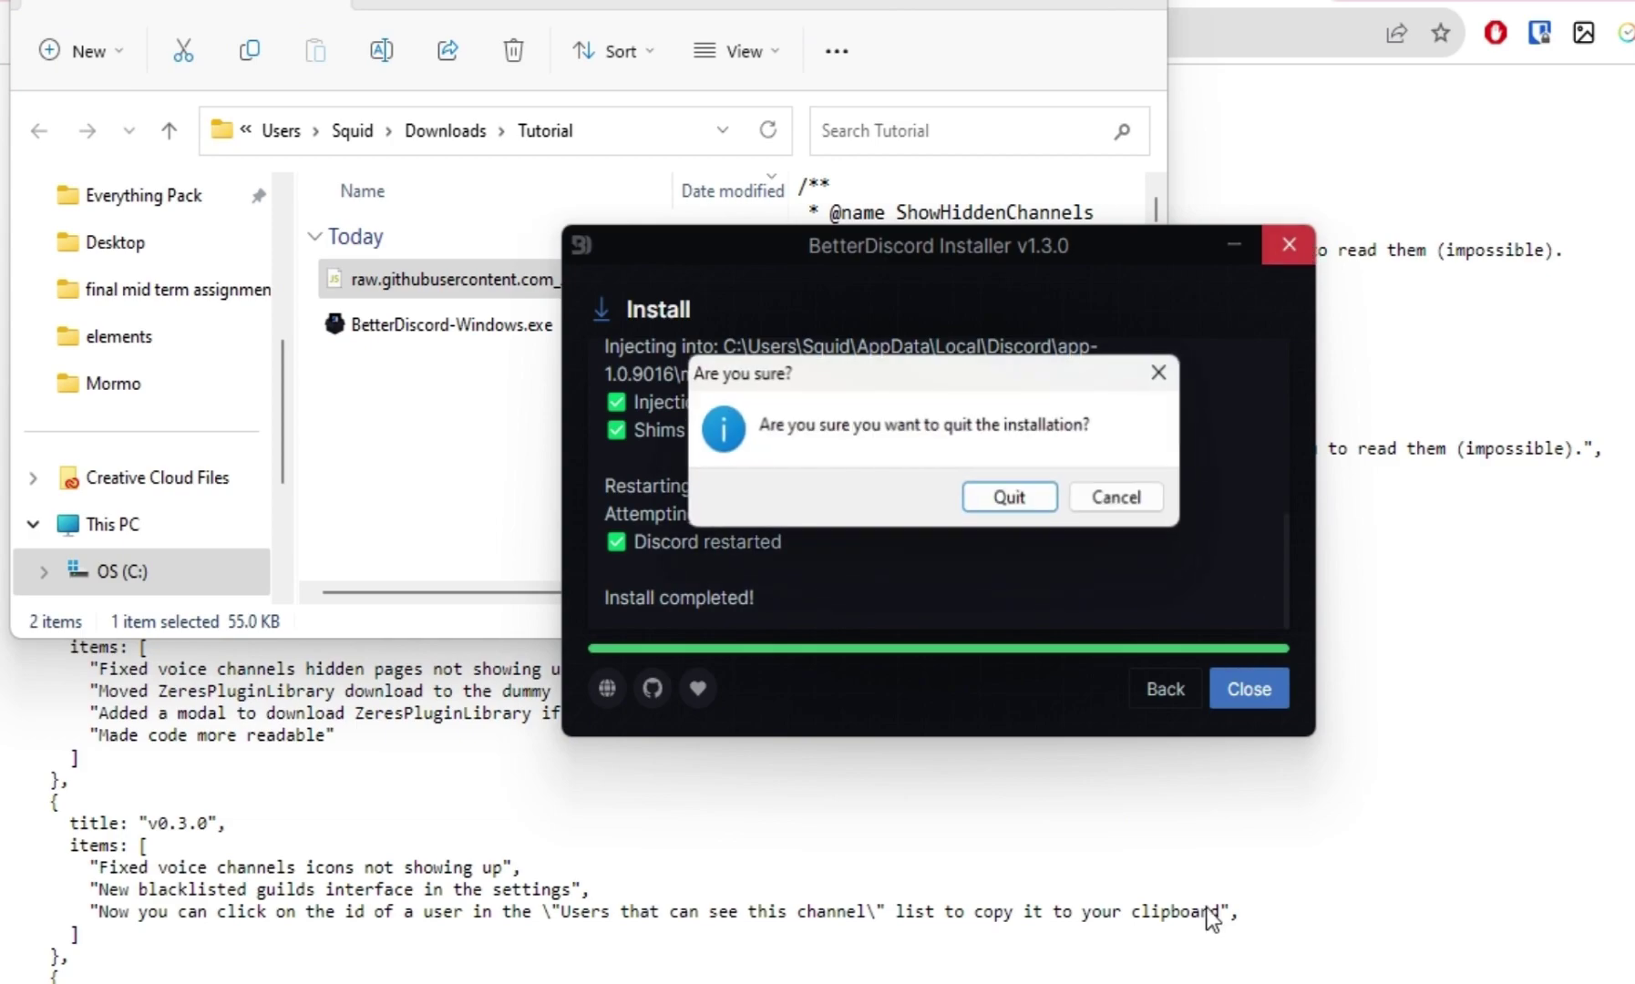
pyautogui.click(1011, 499)
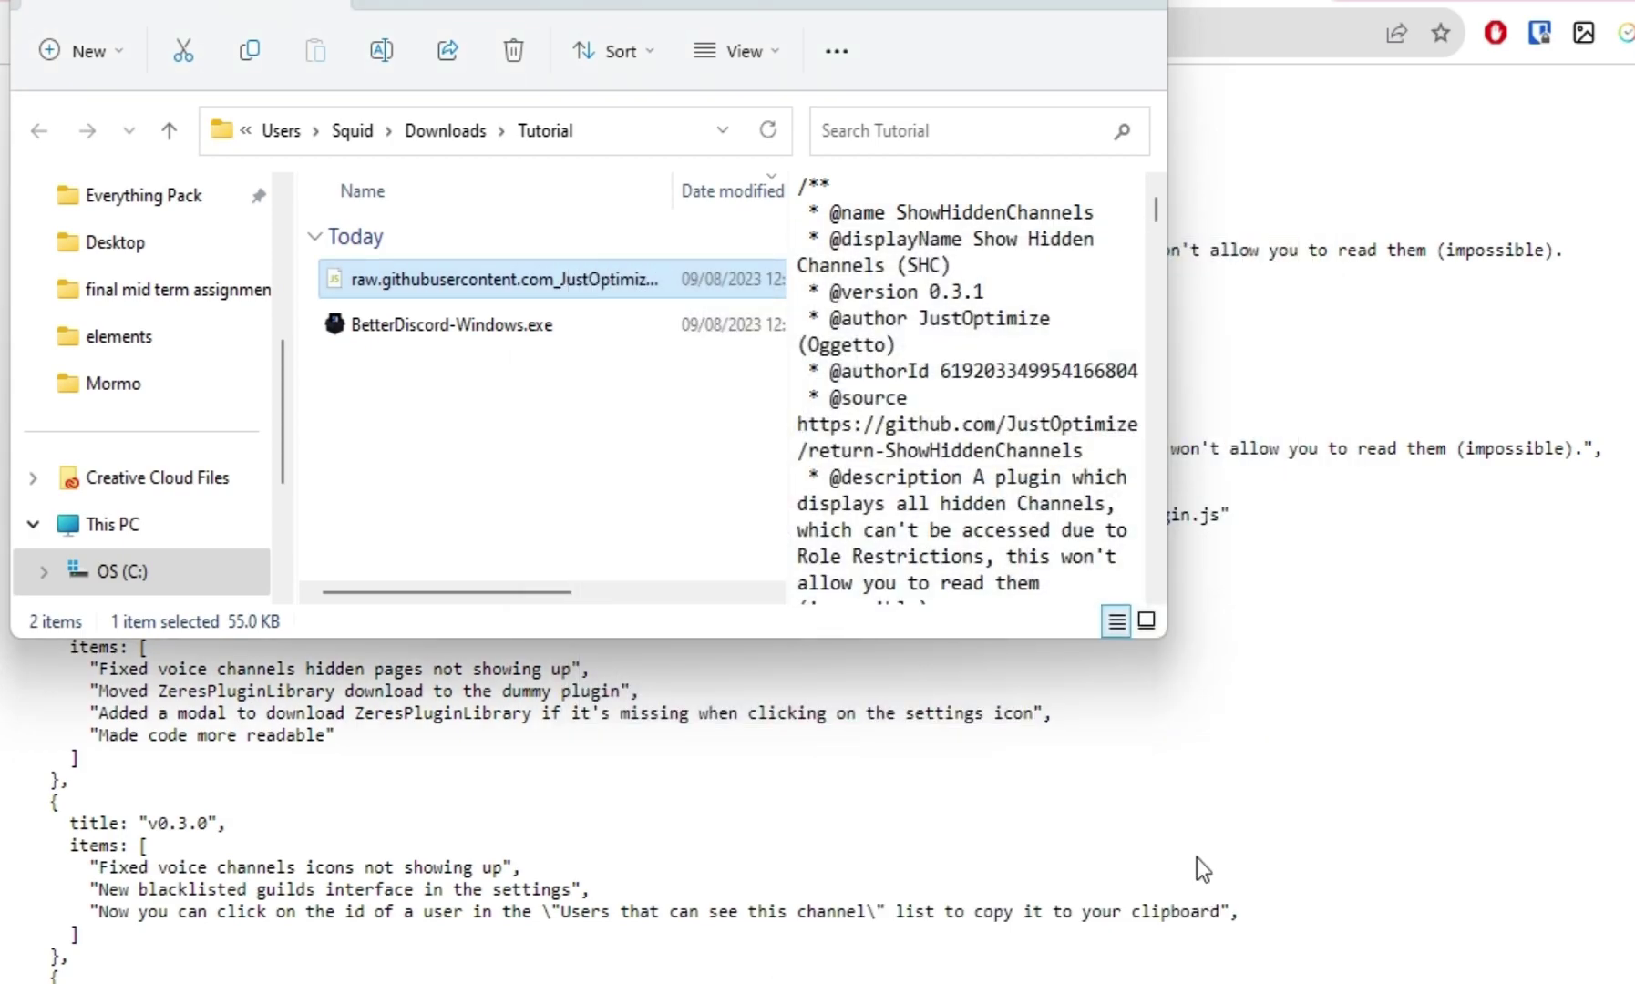
# - Drag the ShowHiddenChannels .plugin.js file into the BetterDiscord plugins folder
pyautogui.click(1021, 895)
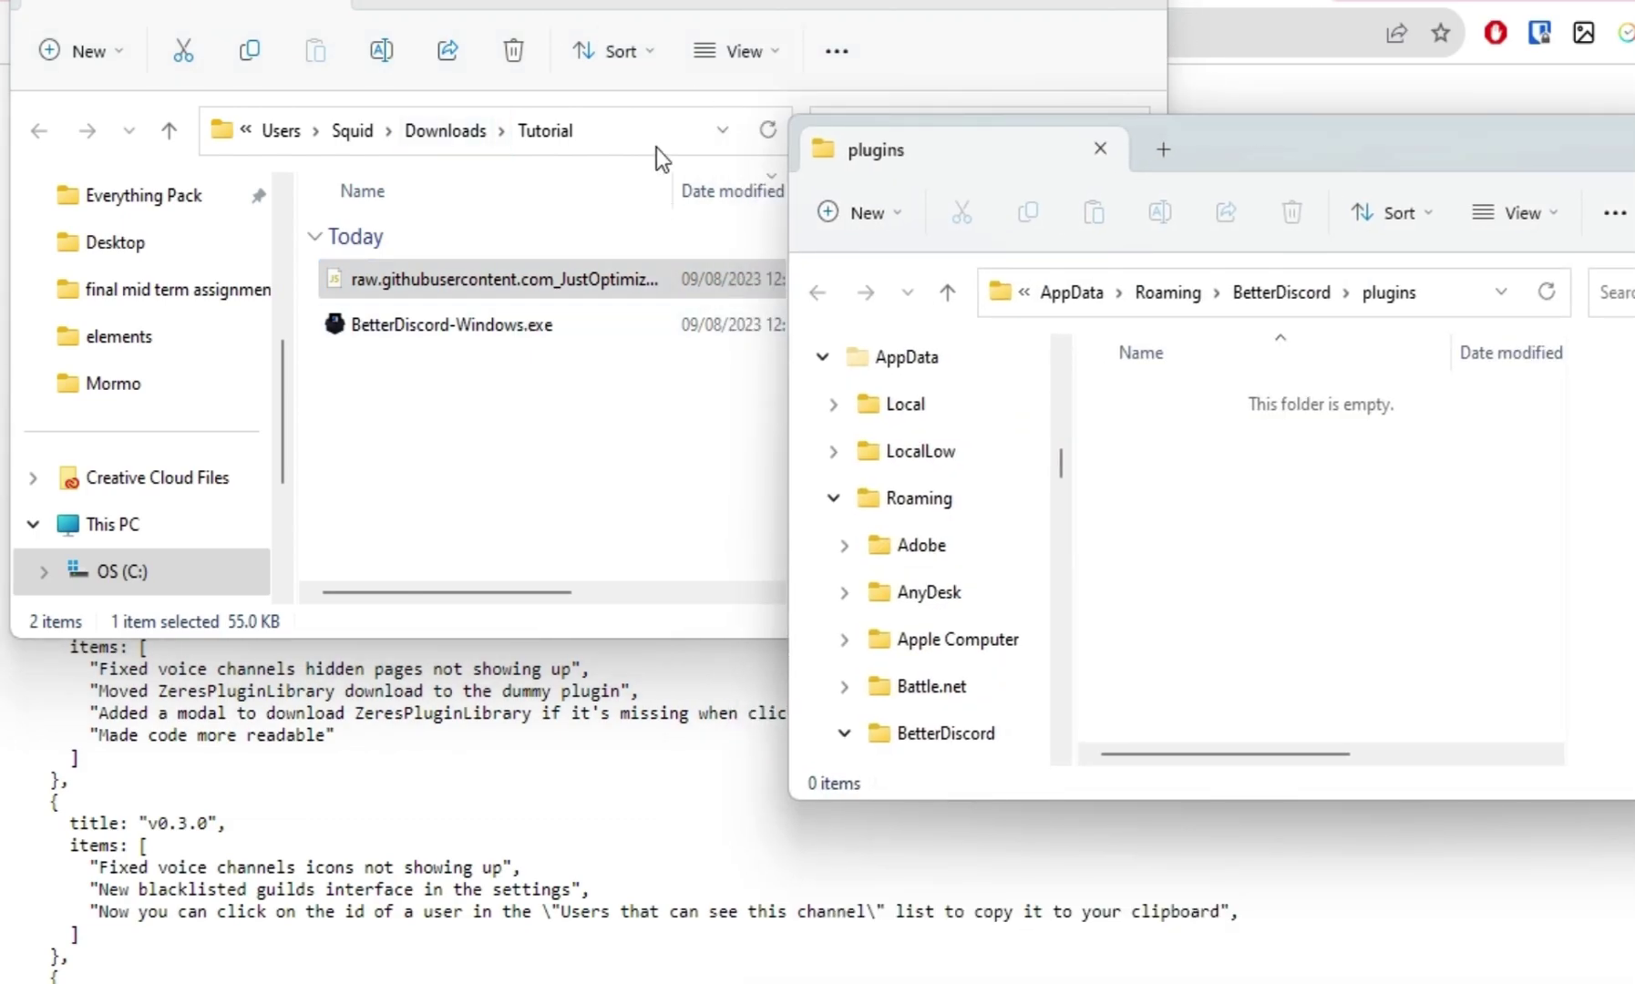
pyautogui.click(441, 286)
pyautogui.moveTo(402, 283); pyautogui.dragTo(518, 311)
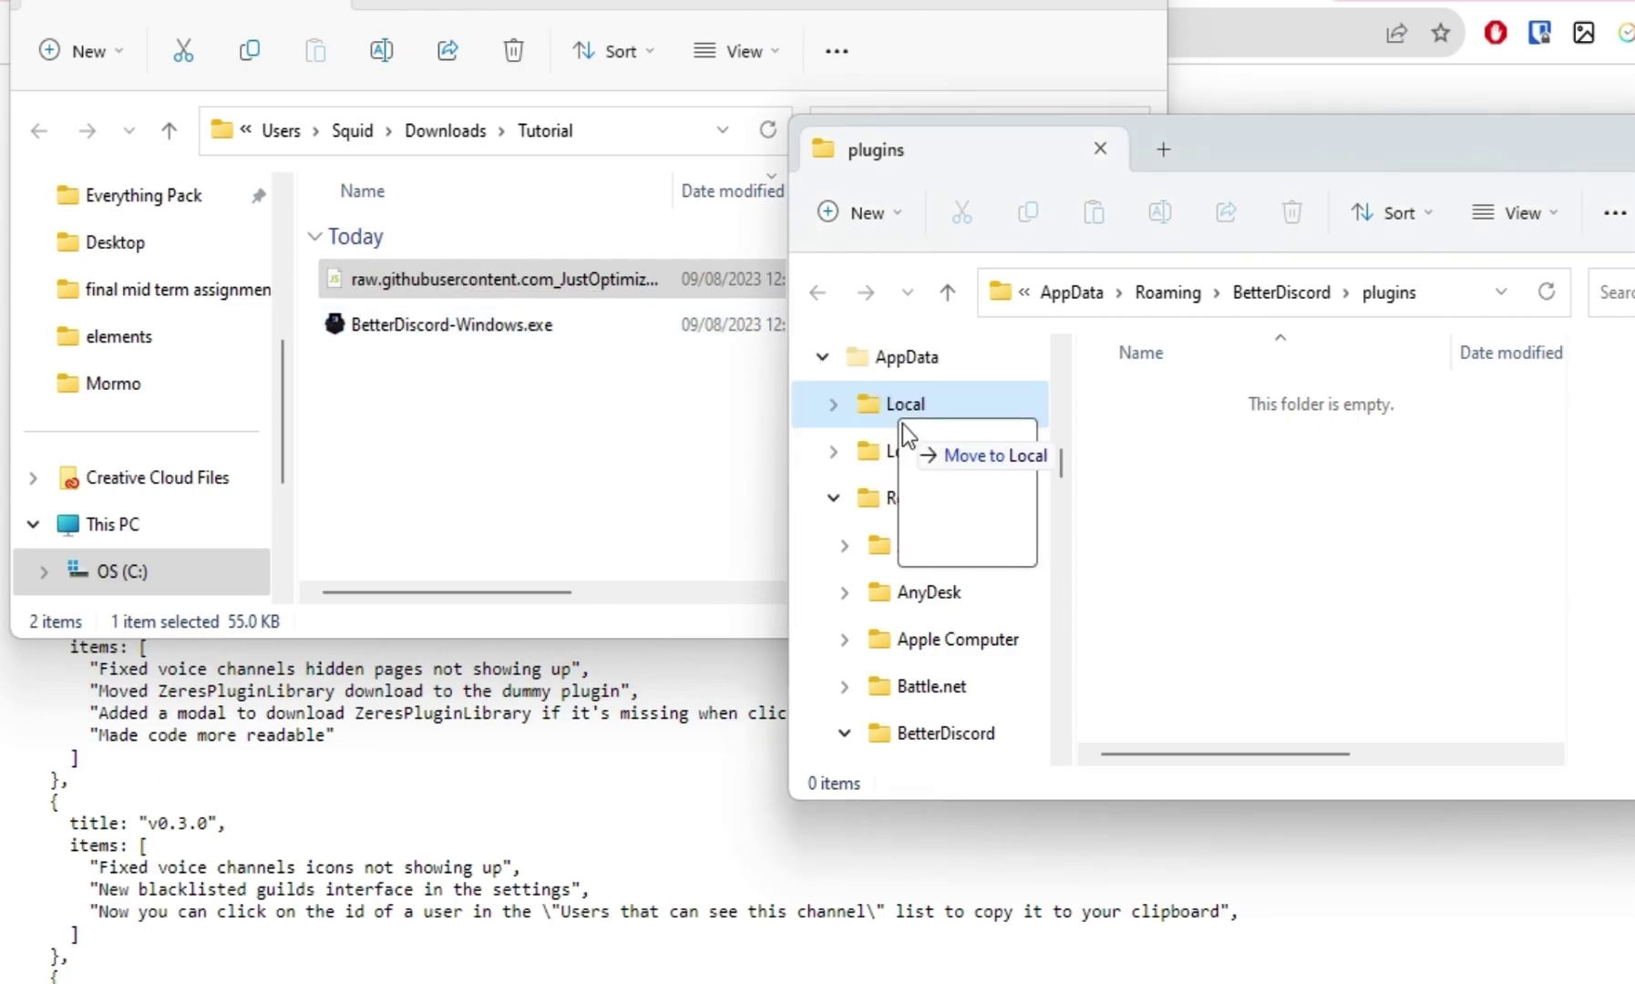
pyautogui.moveTo(518, 312); pyautogui.dragTo(1124, 467)
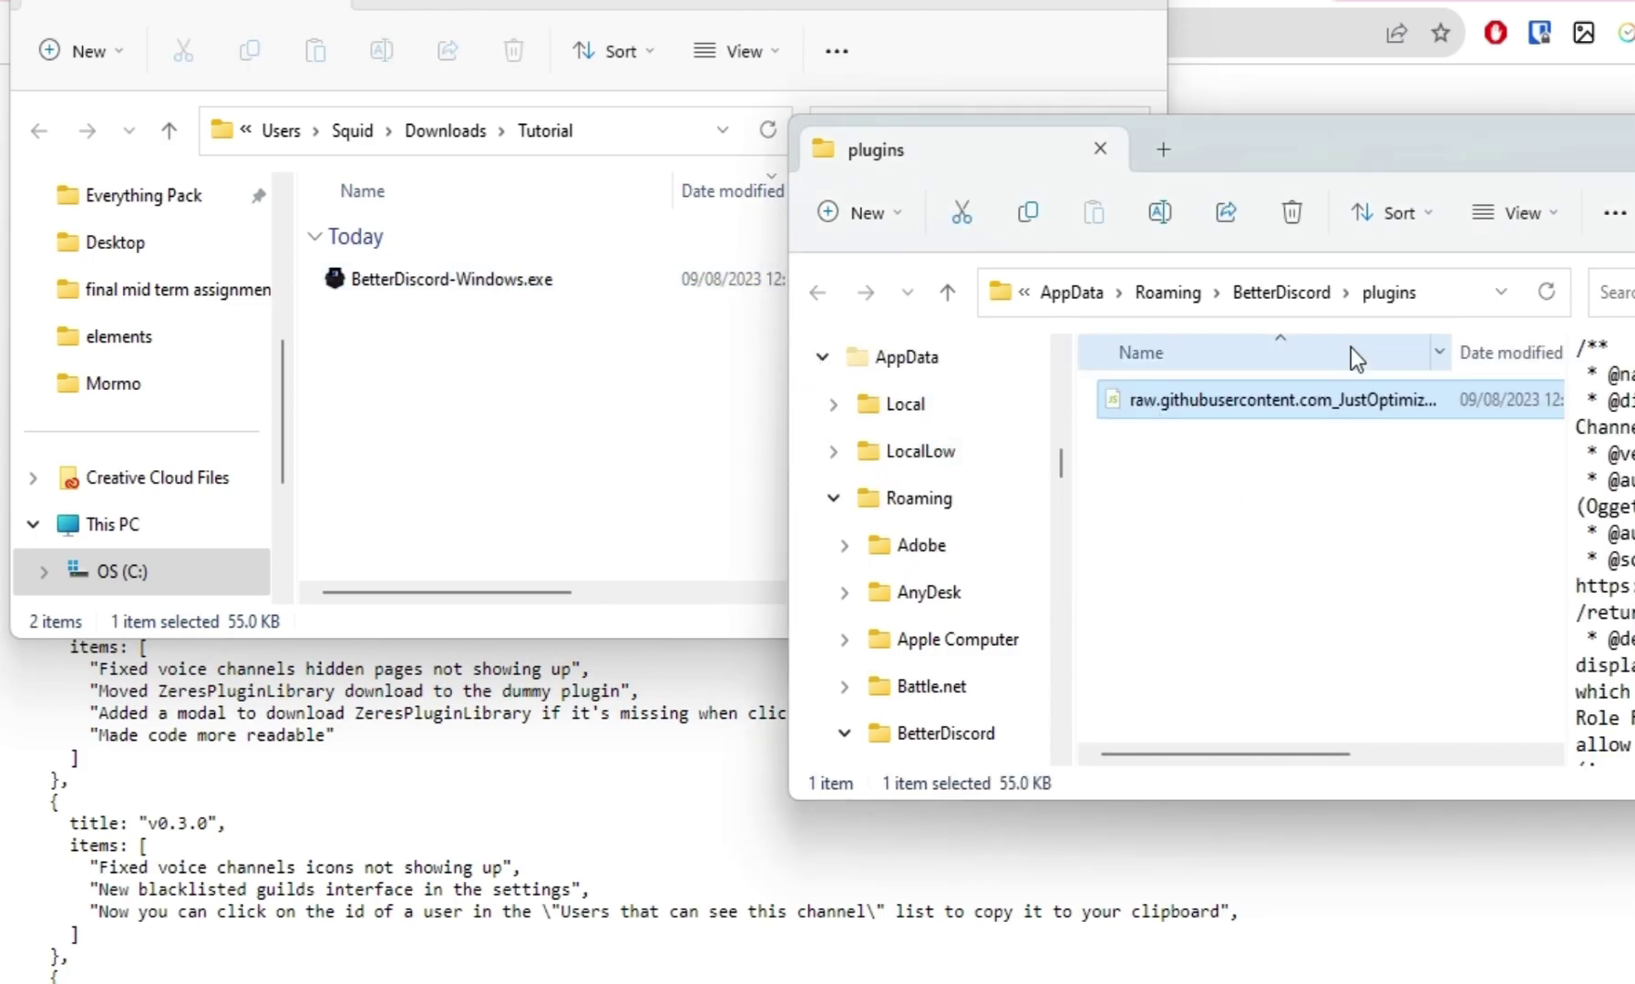
pyautogui.moveTo(1359, 121); pyautogui.dragTo(1205, 107)
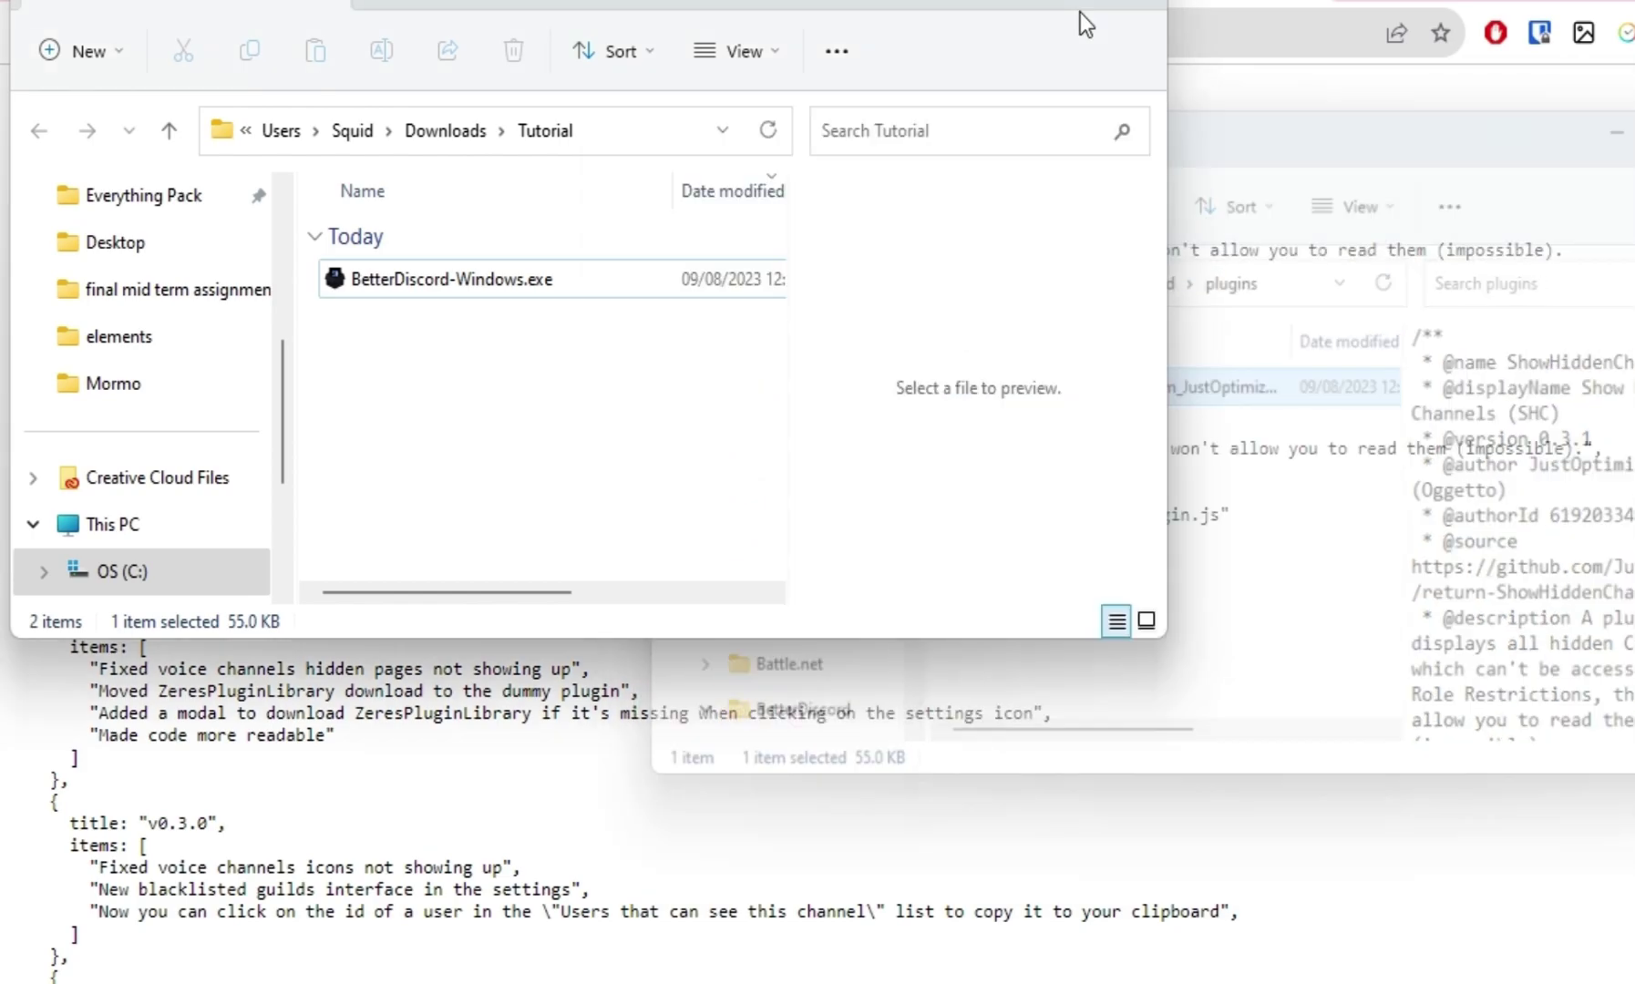
# - Close the folder windows, quit Discord from the system tray, and relaunch it
pyautogui.click(1107, 7)
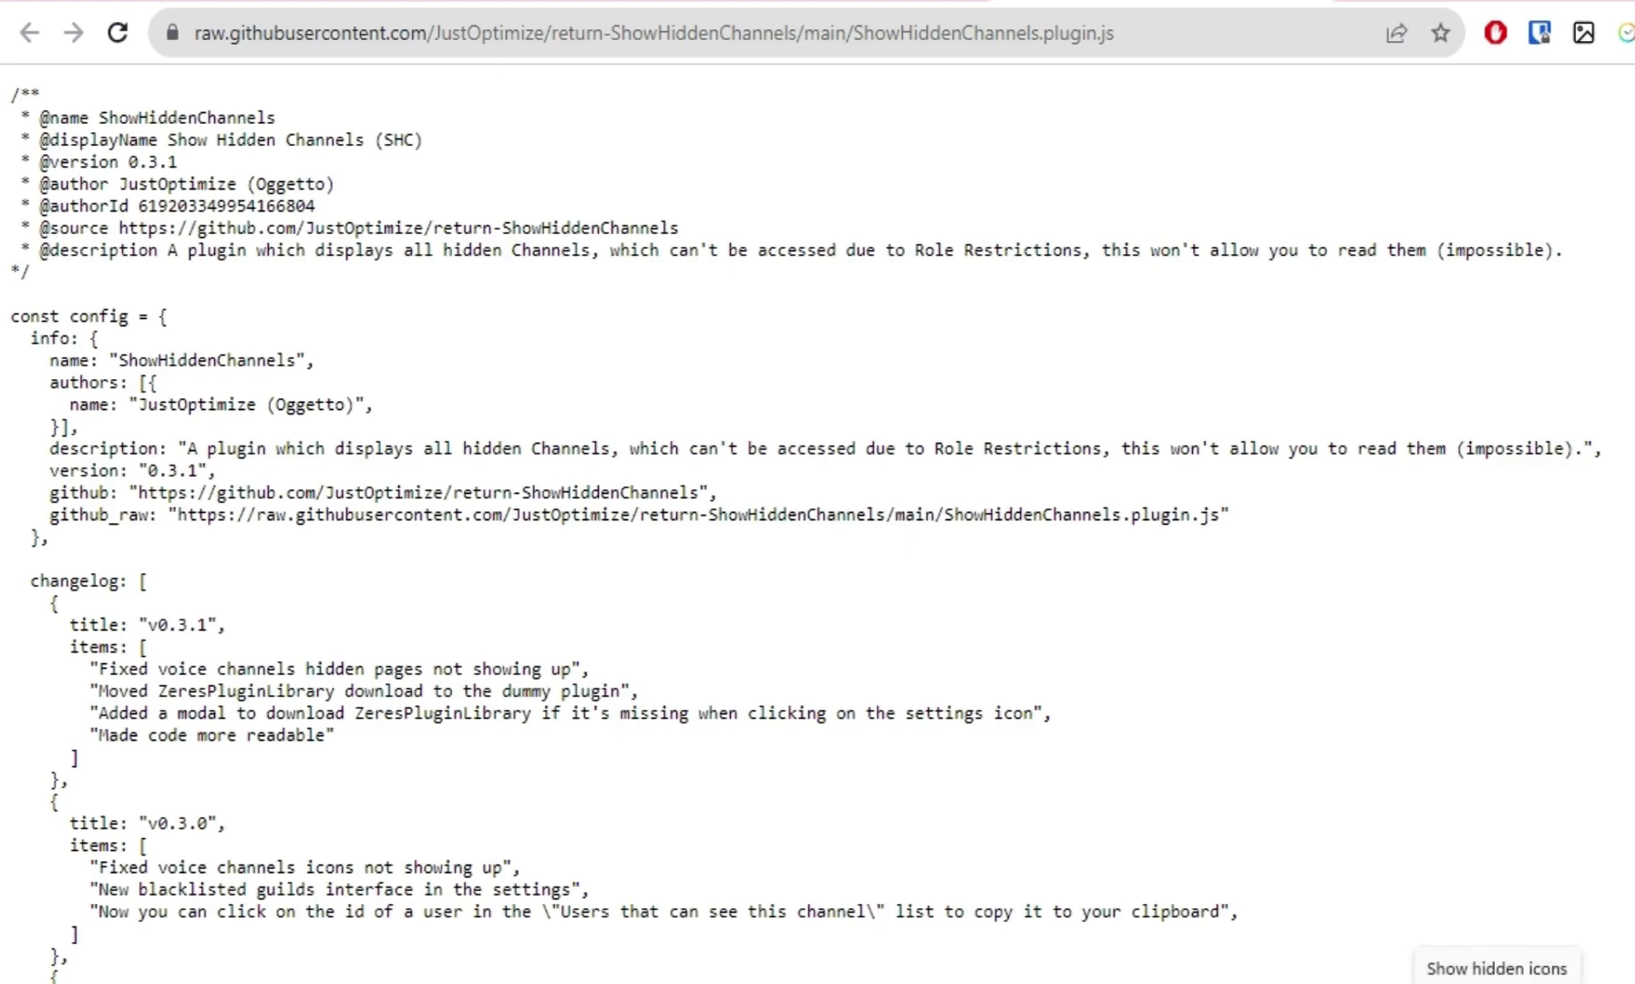
pyautogui.click(1512, 950)
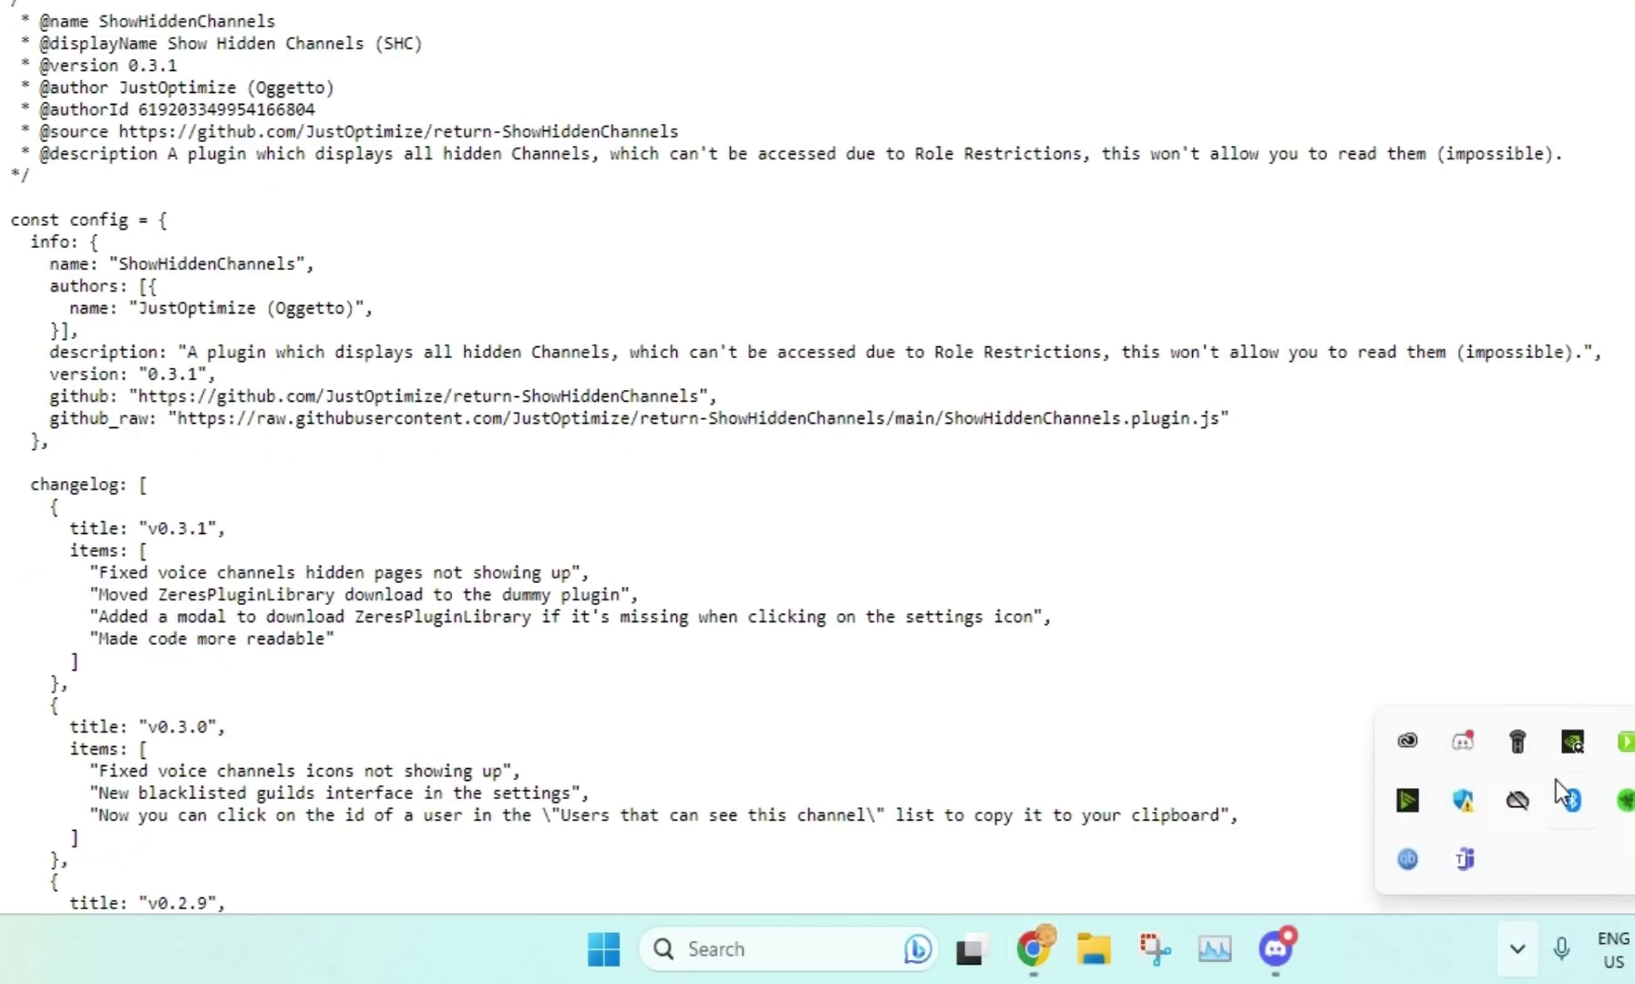
pyautogui.rightClick(1473, 757)
pyautogui.click(1549, 695)
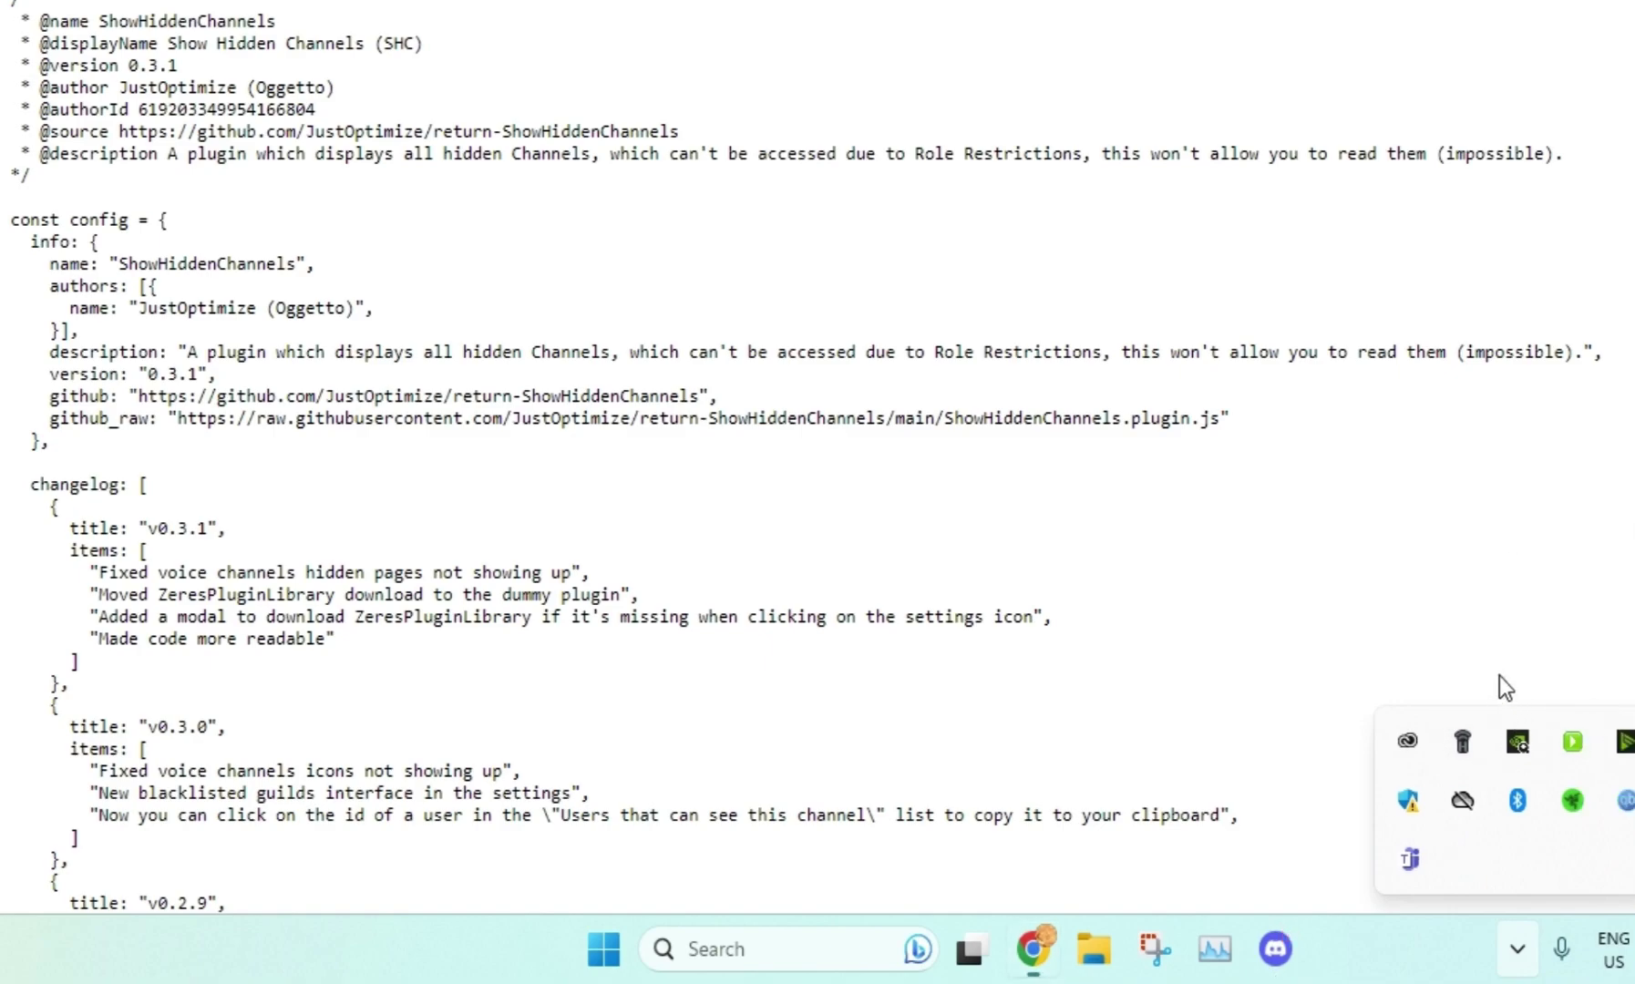
pyautogui.click(1373, 697)
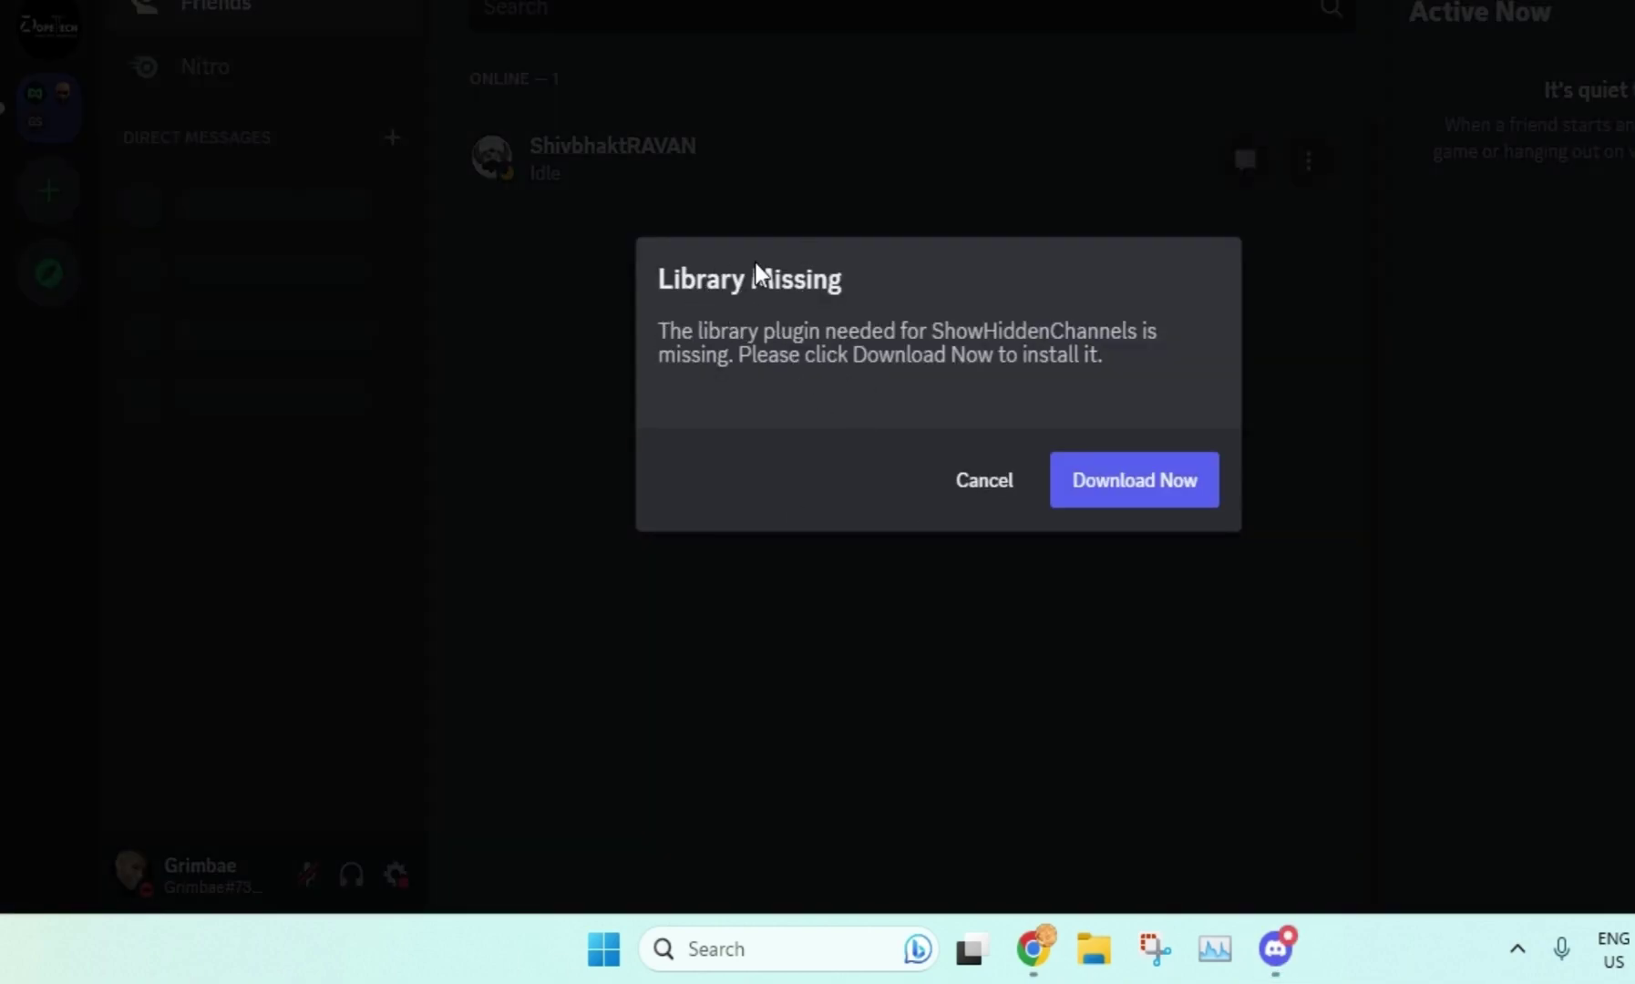
# - Download the missing ZeresPluginLibrary and dismiss its changelog
pyautogui.click(1158, 483)
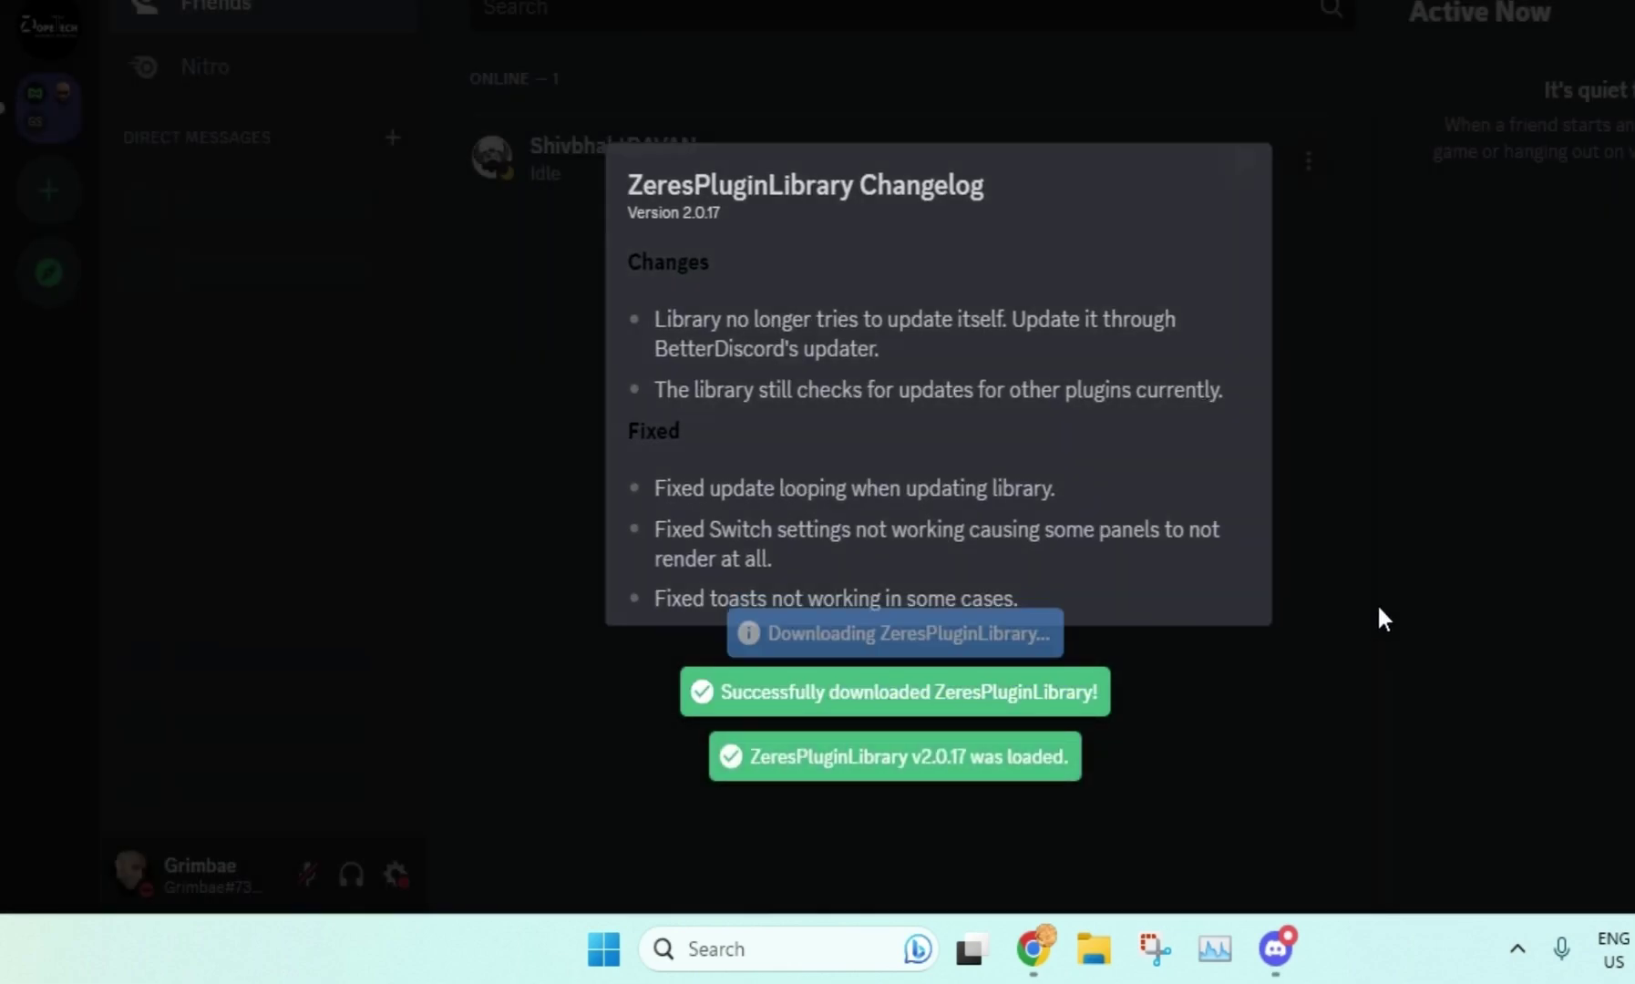
pyautogui.click(1378, 609)
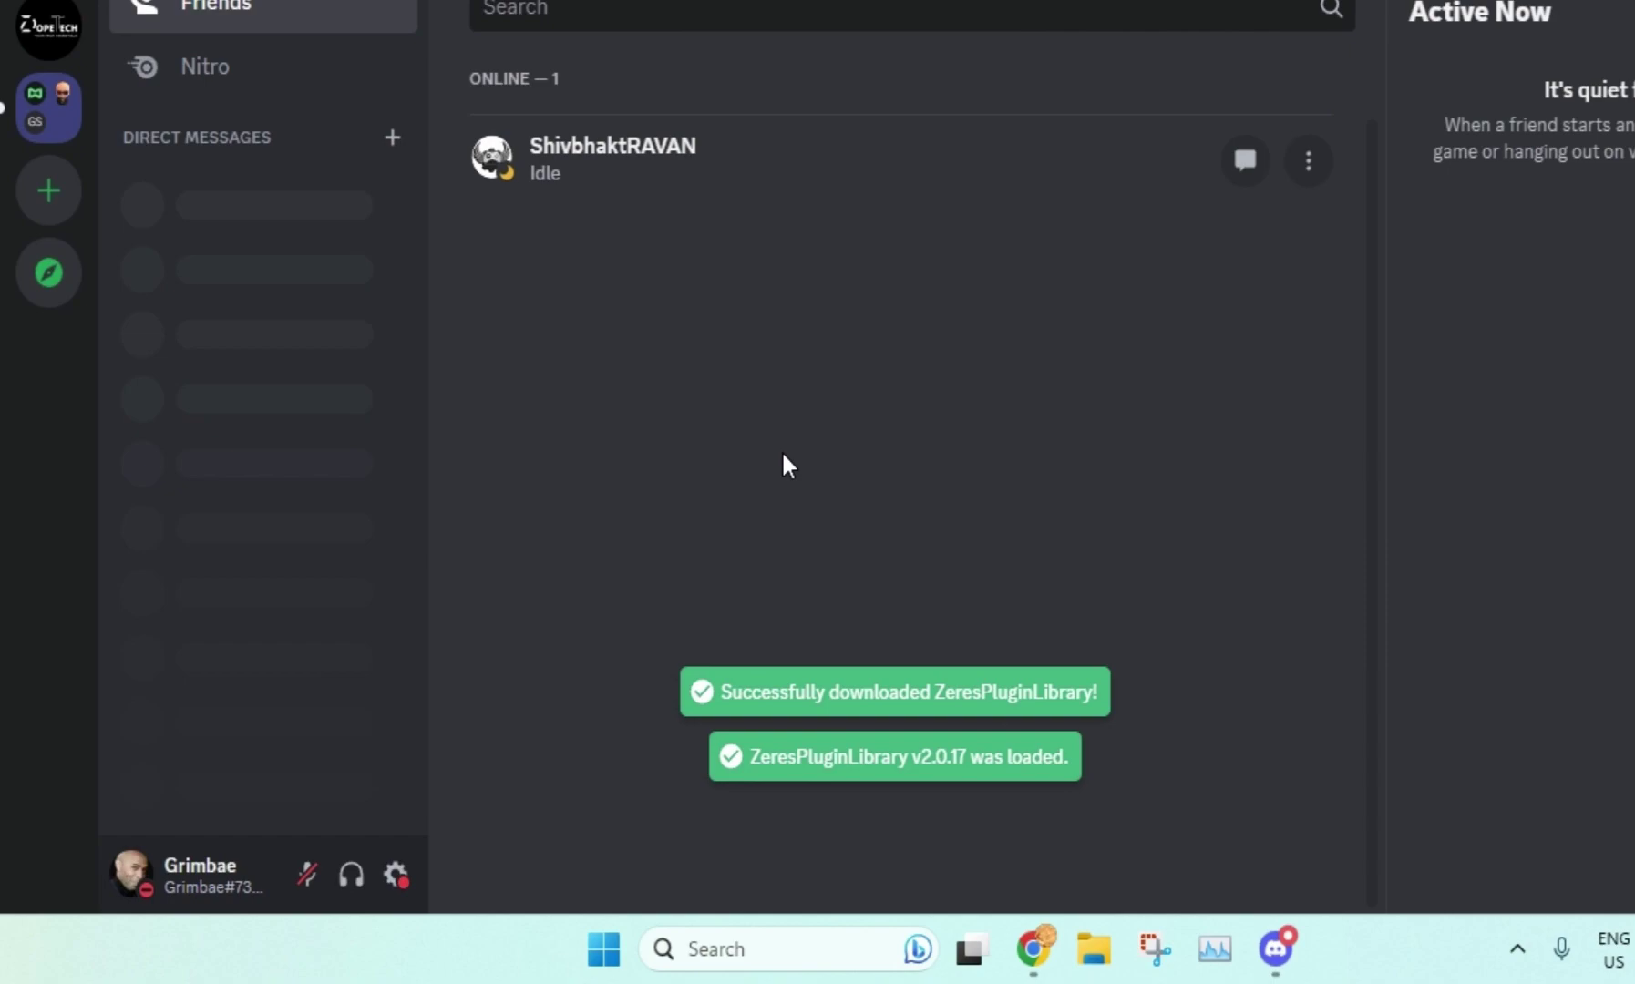
pyautogui.click(396, 877)
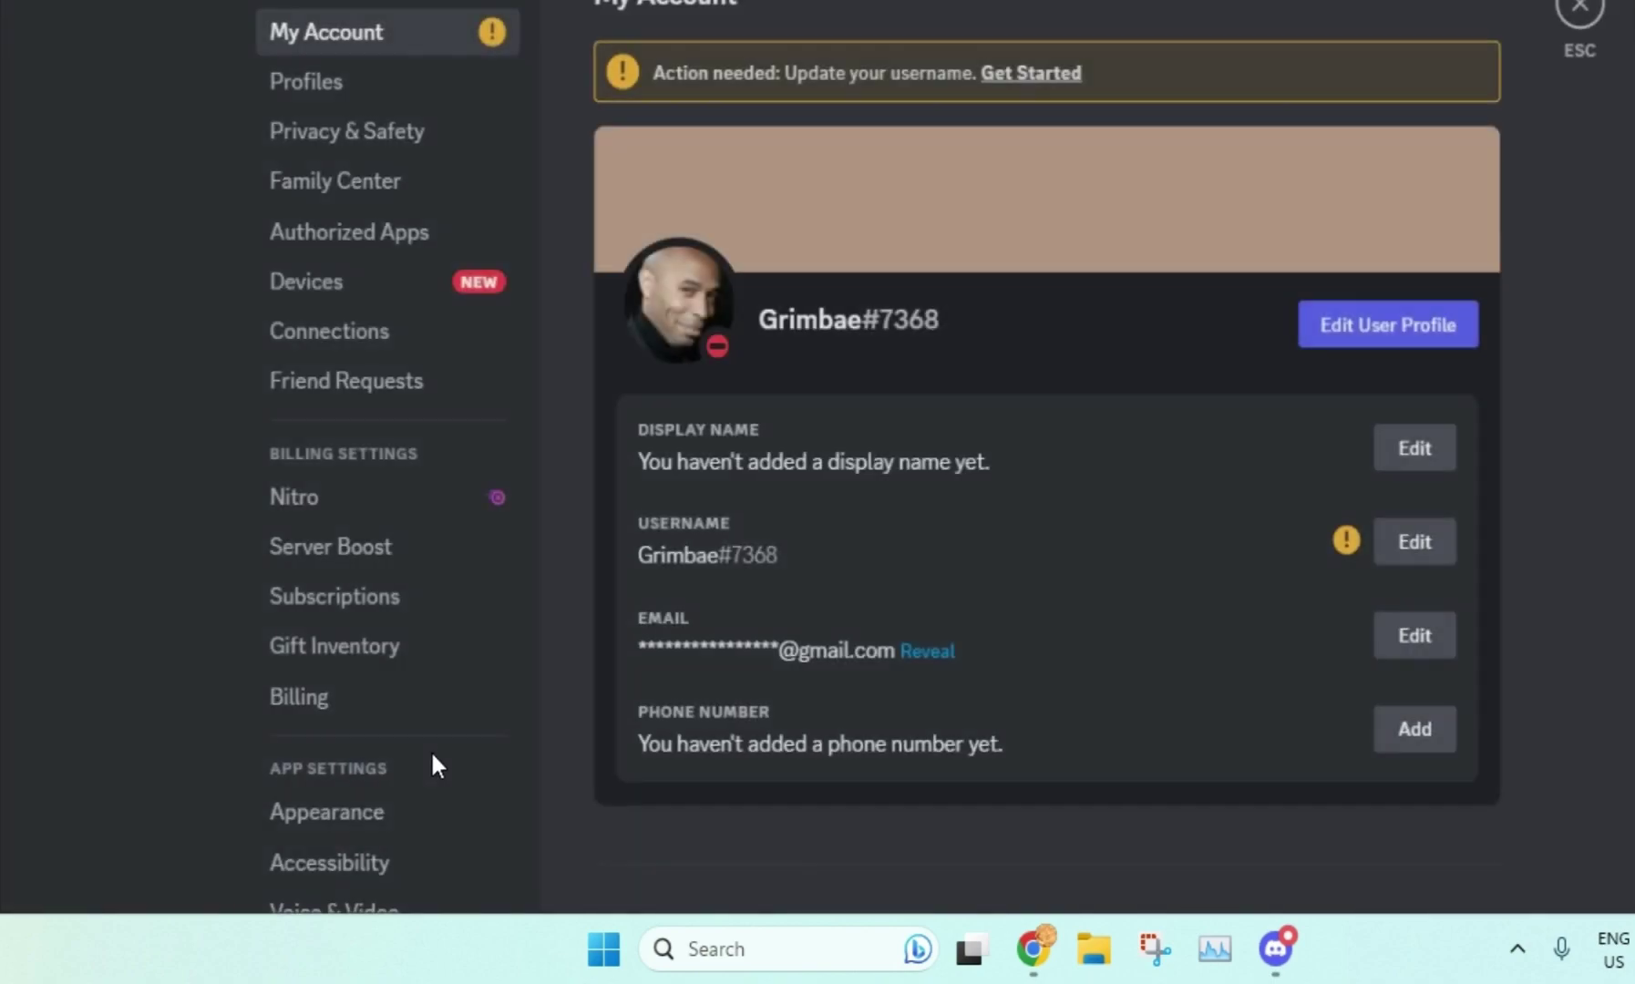
pyautogui.scroll(-3, 396, 722)
pyautogui.scroll(-3, 401, 756)
pyautogui.scroll(-2, 401, 749)
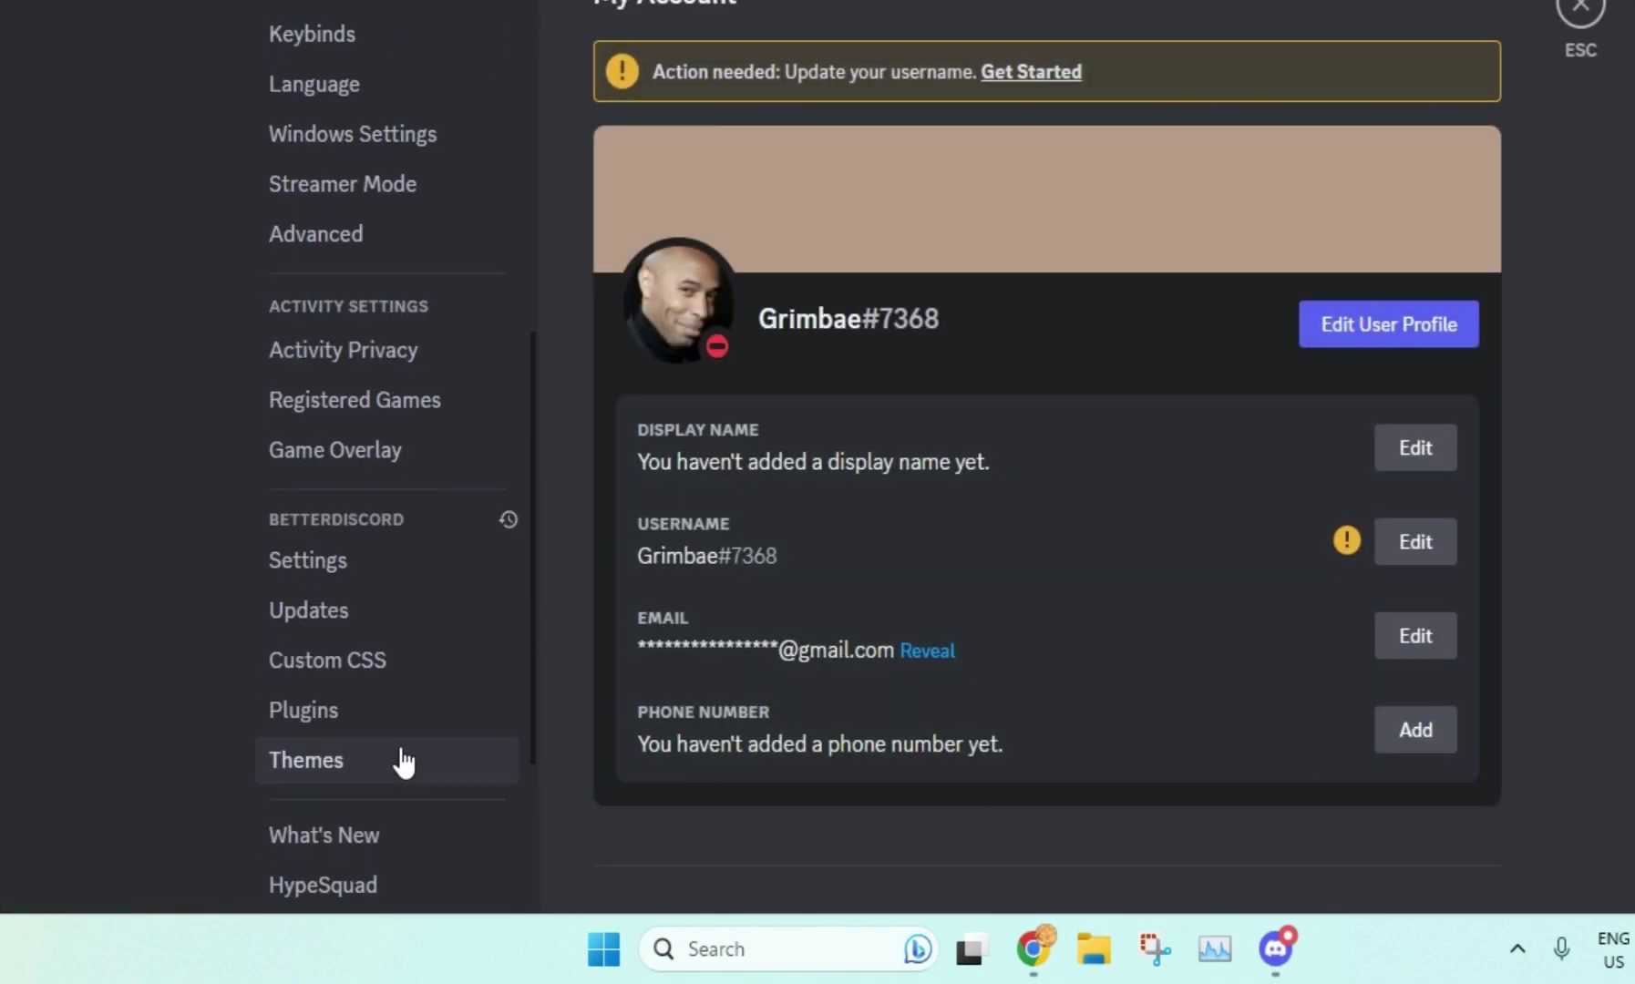
# - Enable the ShowHiddenChannels and ZeresPluginLibrary plugins in BetterDiscord
pyautogui.click(351, 716)
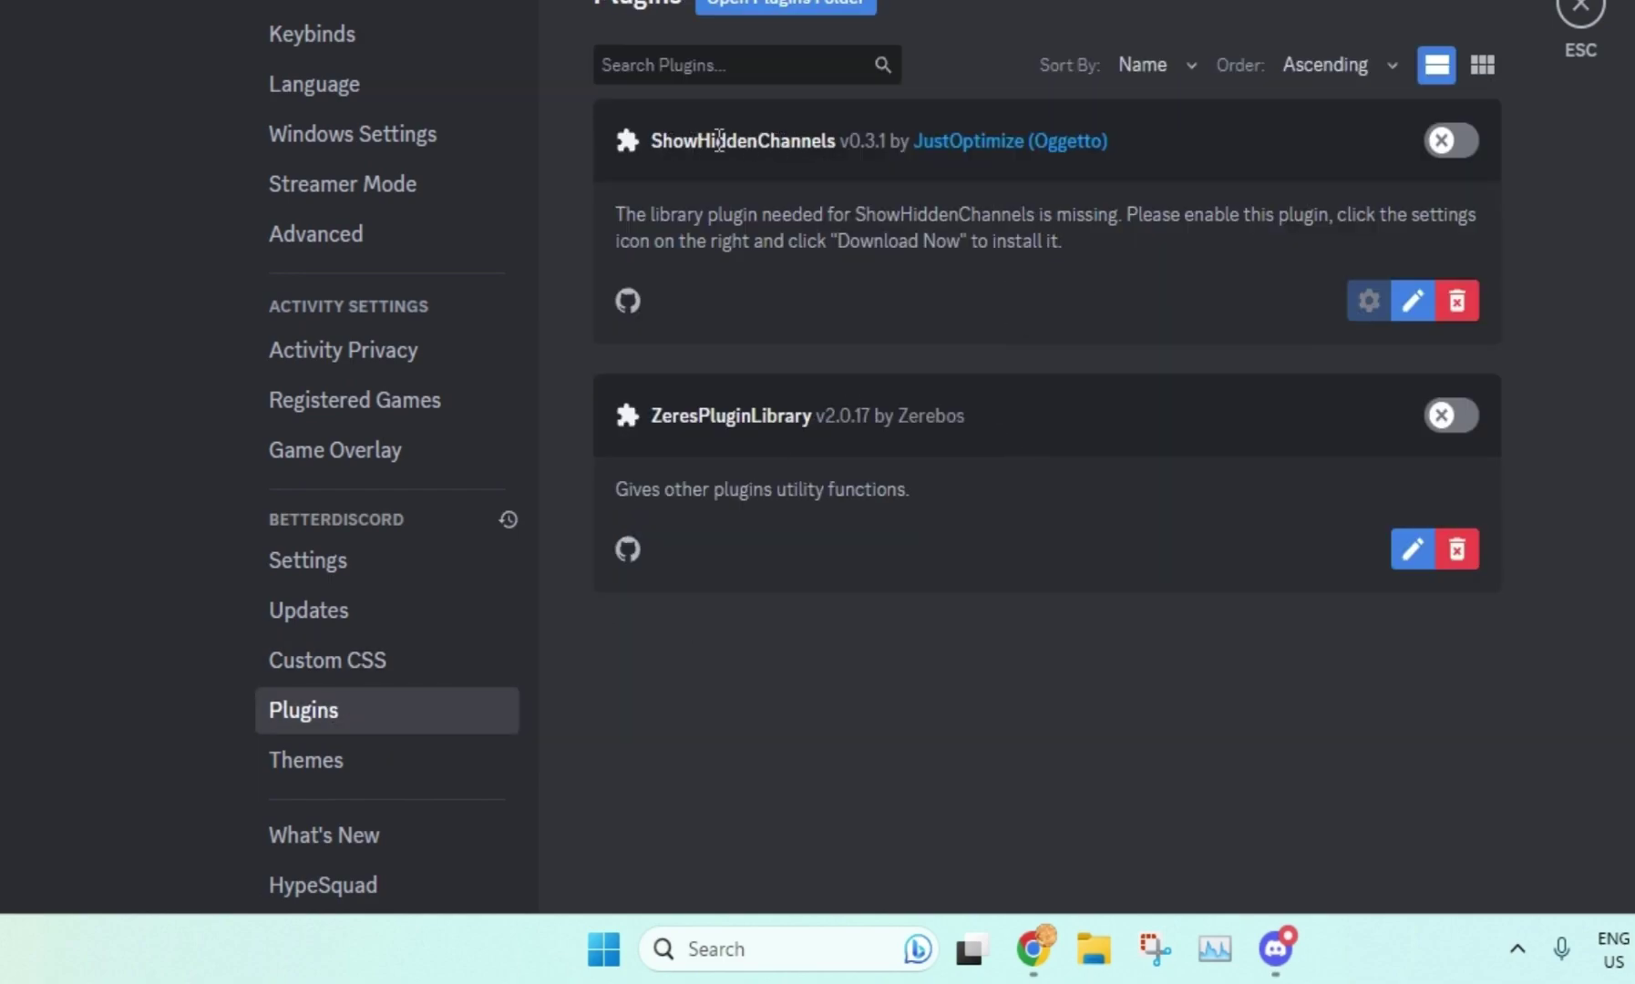
pyautogui.click(1448, 140)
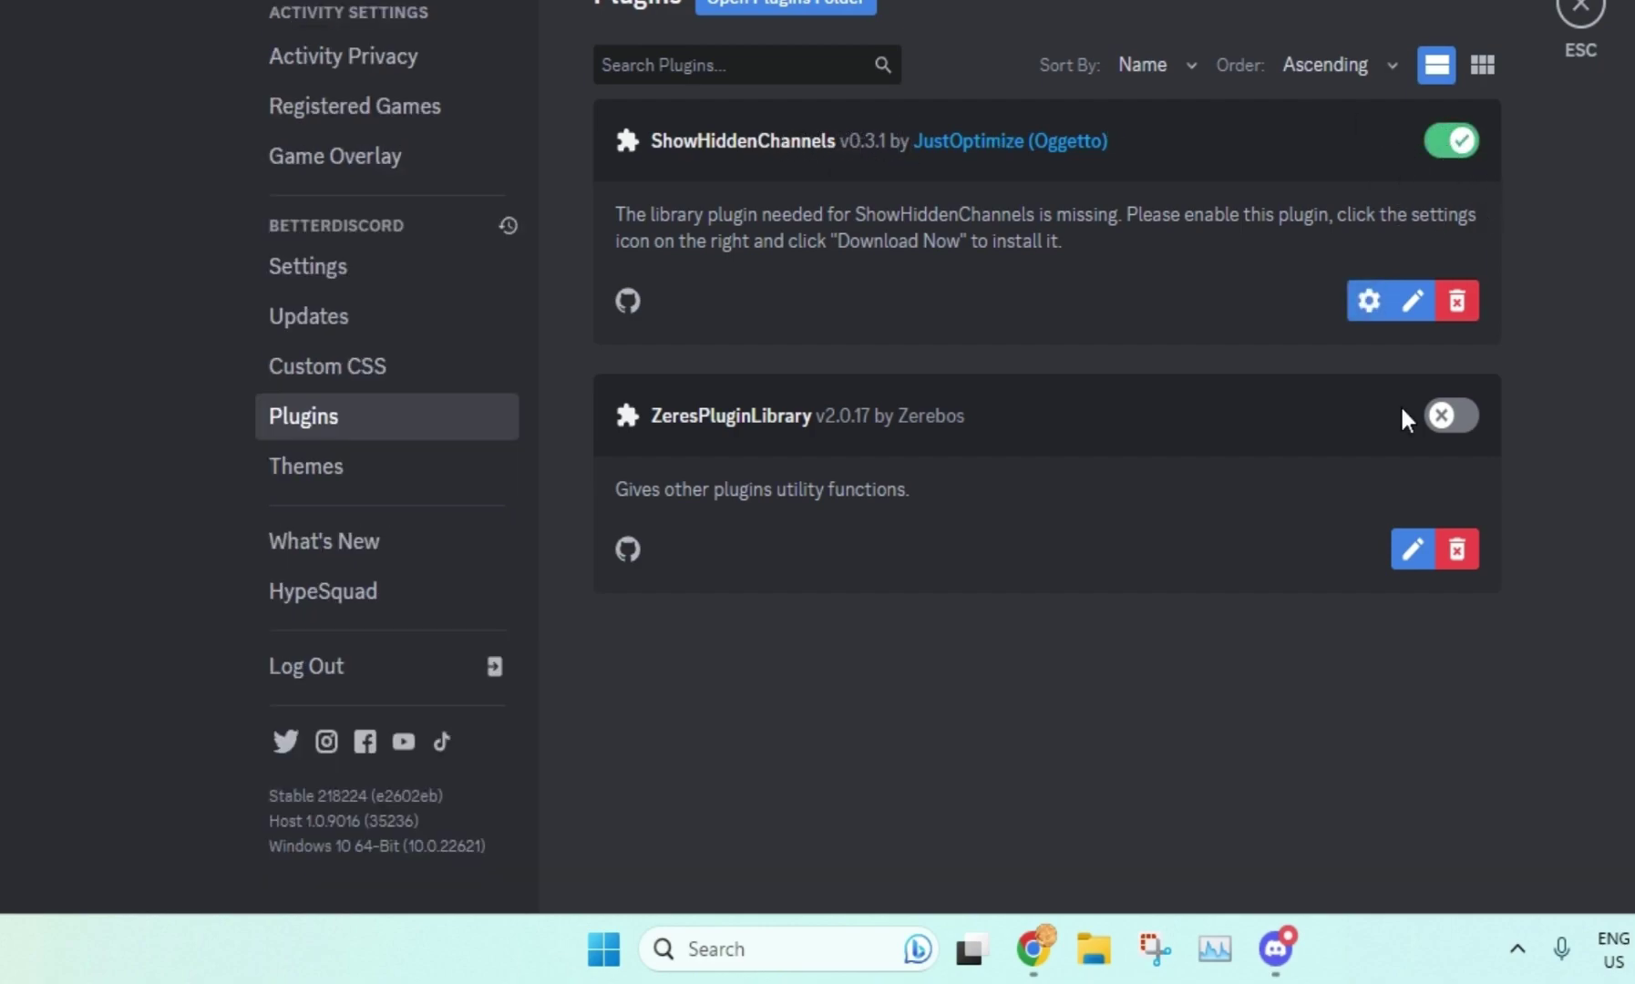
pyautogui.moveTo(656, 422); pyautogui.dragTo(870, 412)
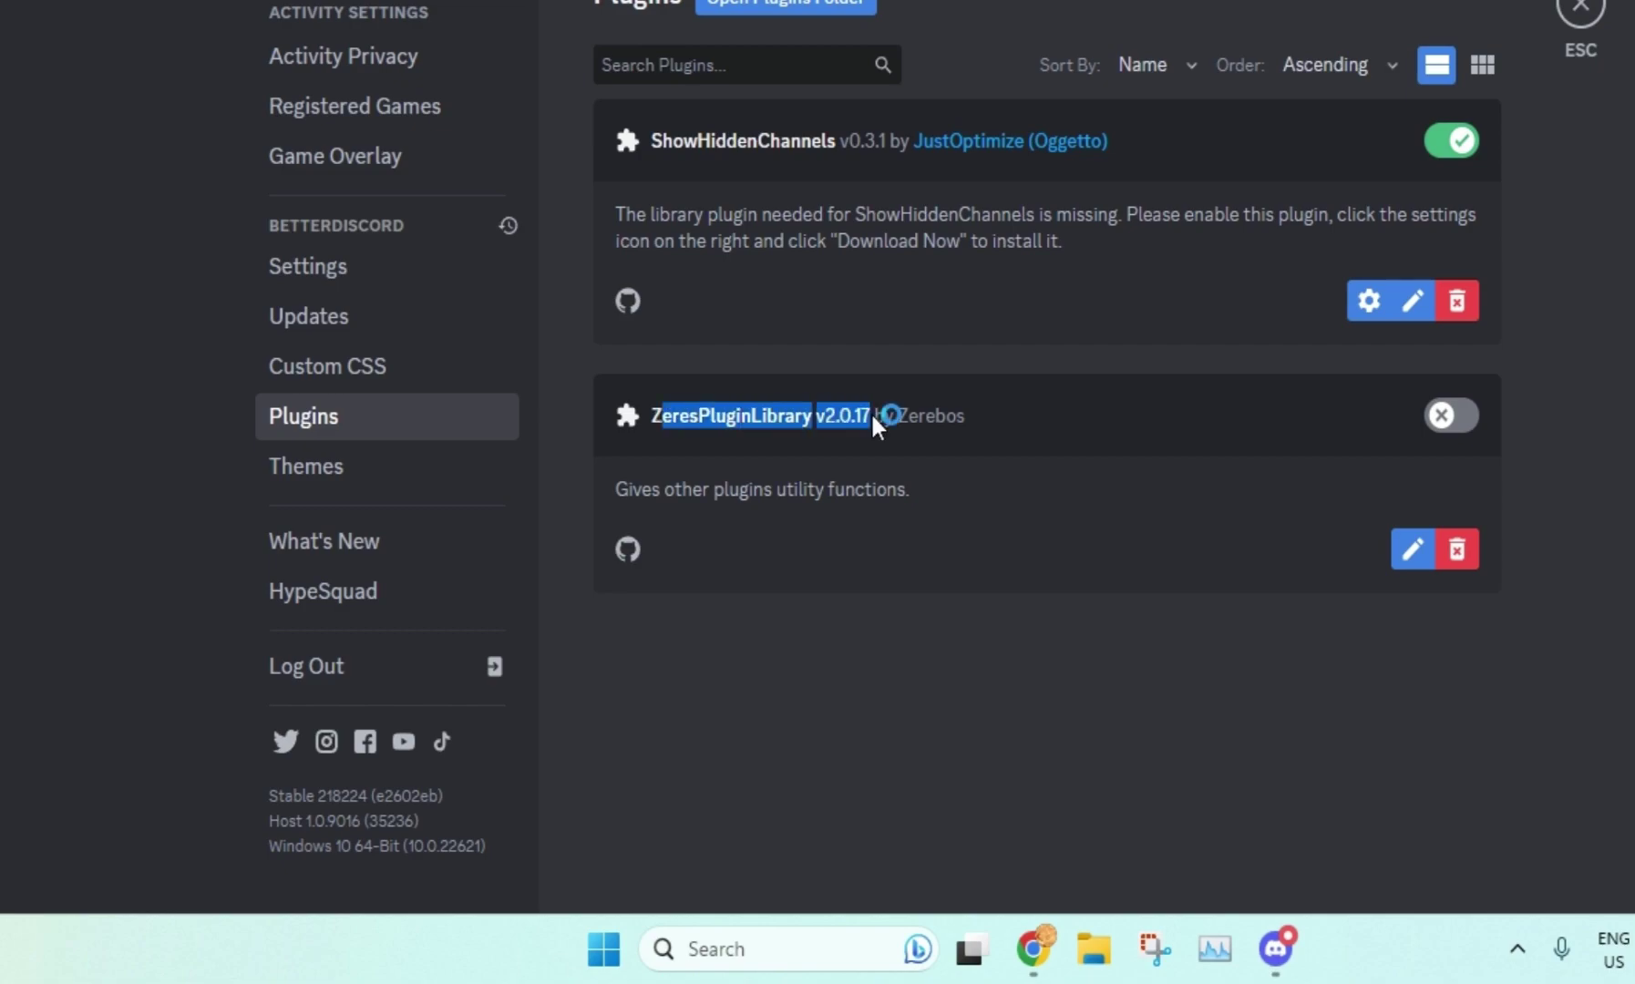
pyautogui.click(806, 450)
pyautogui.click(1448, 416)
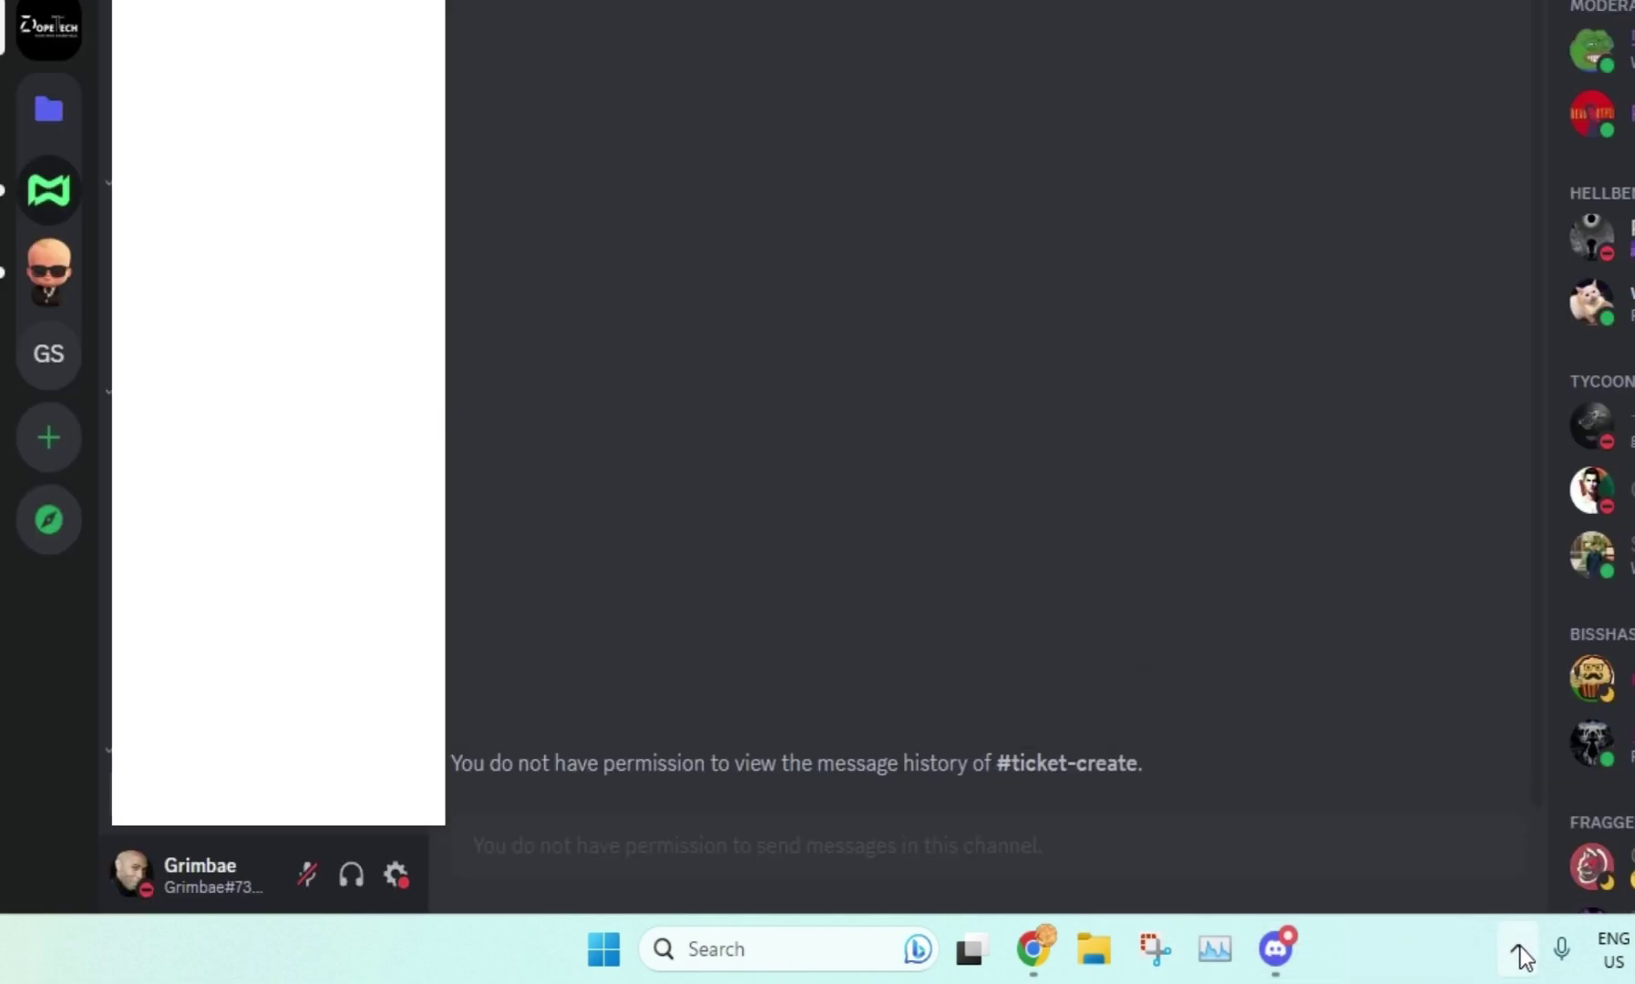
# - Quit Discord from the tray, relaunch it, and close the ShowHiddenChannels changelog
pyautogui.click(1518, 948)
pyautogui.rightClick(1463, 739)
pyautogui.click(1566, 707)
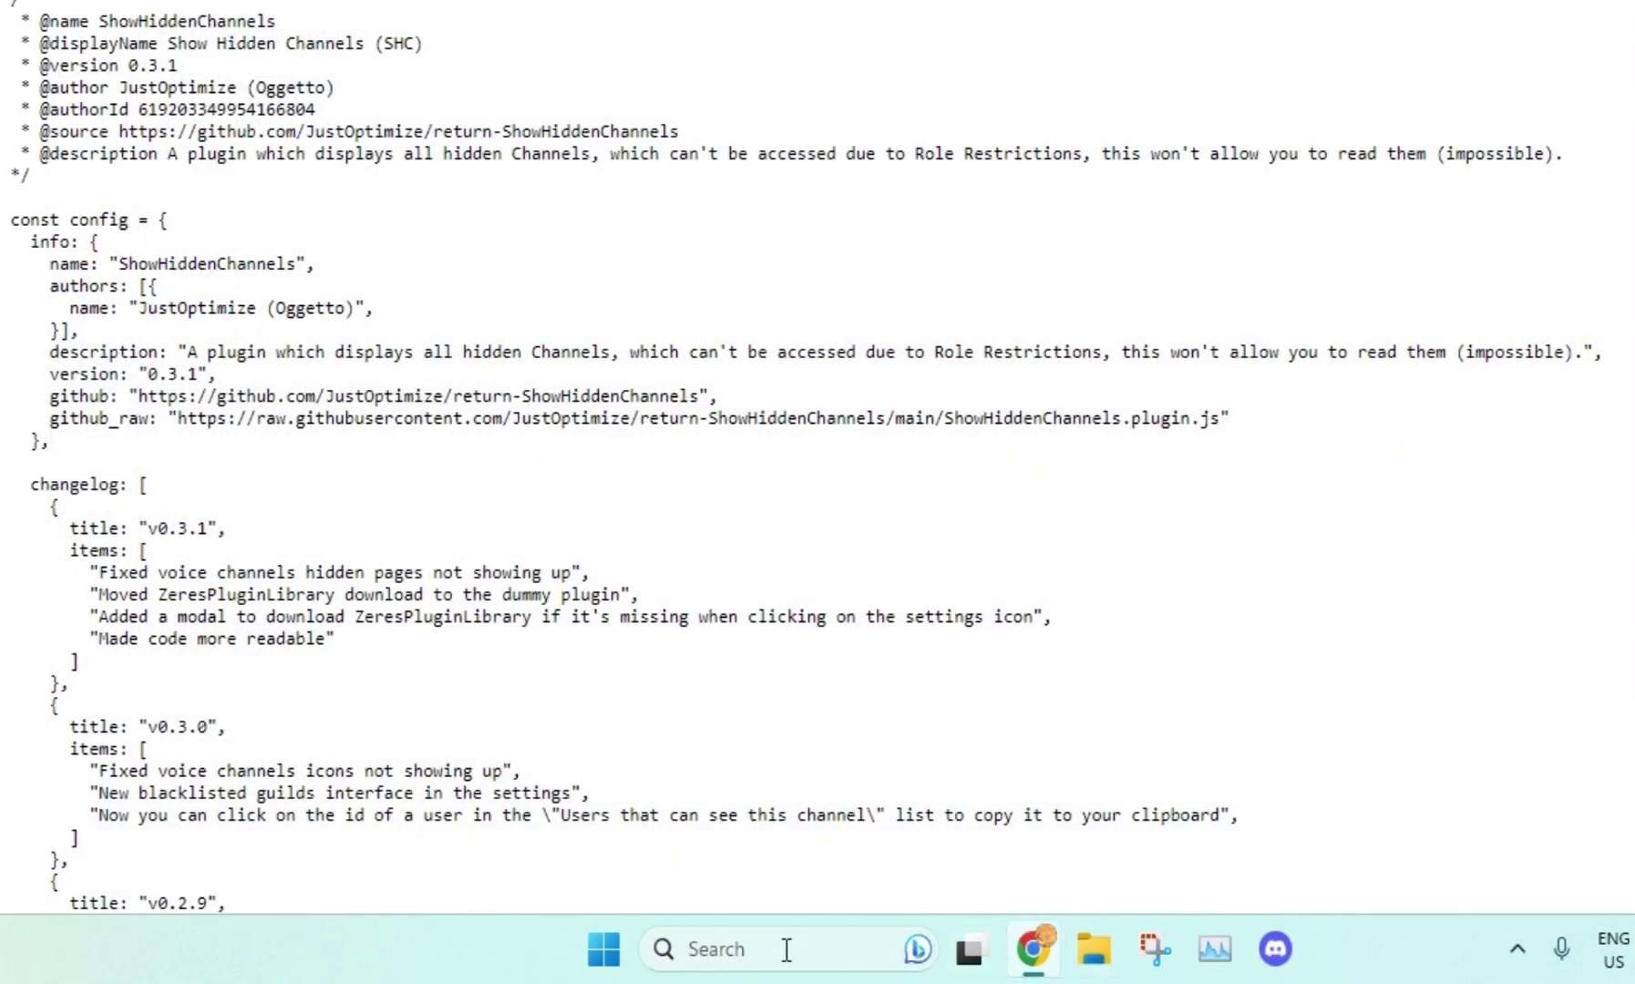
pyautogui.click(1288, 949)
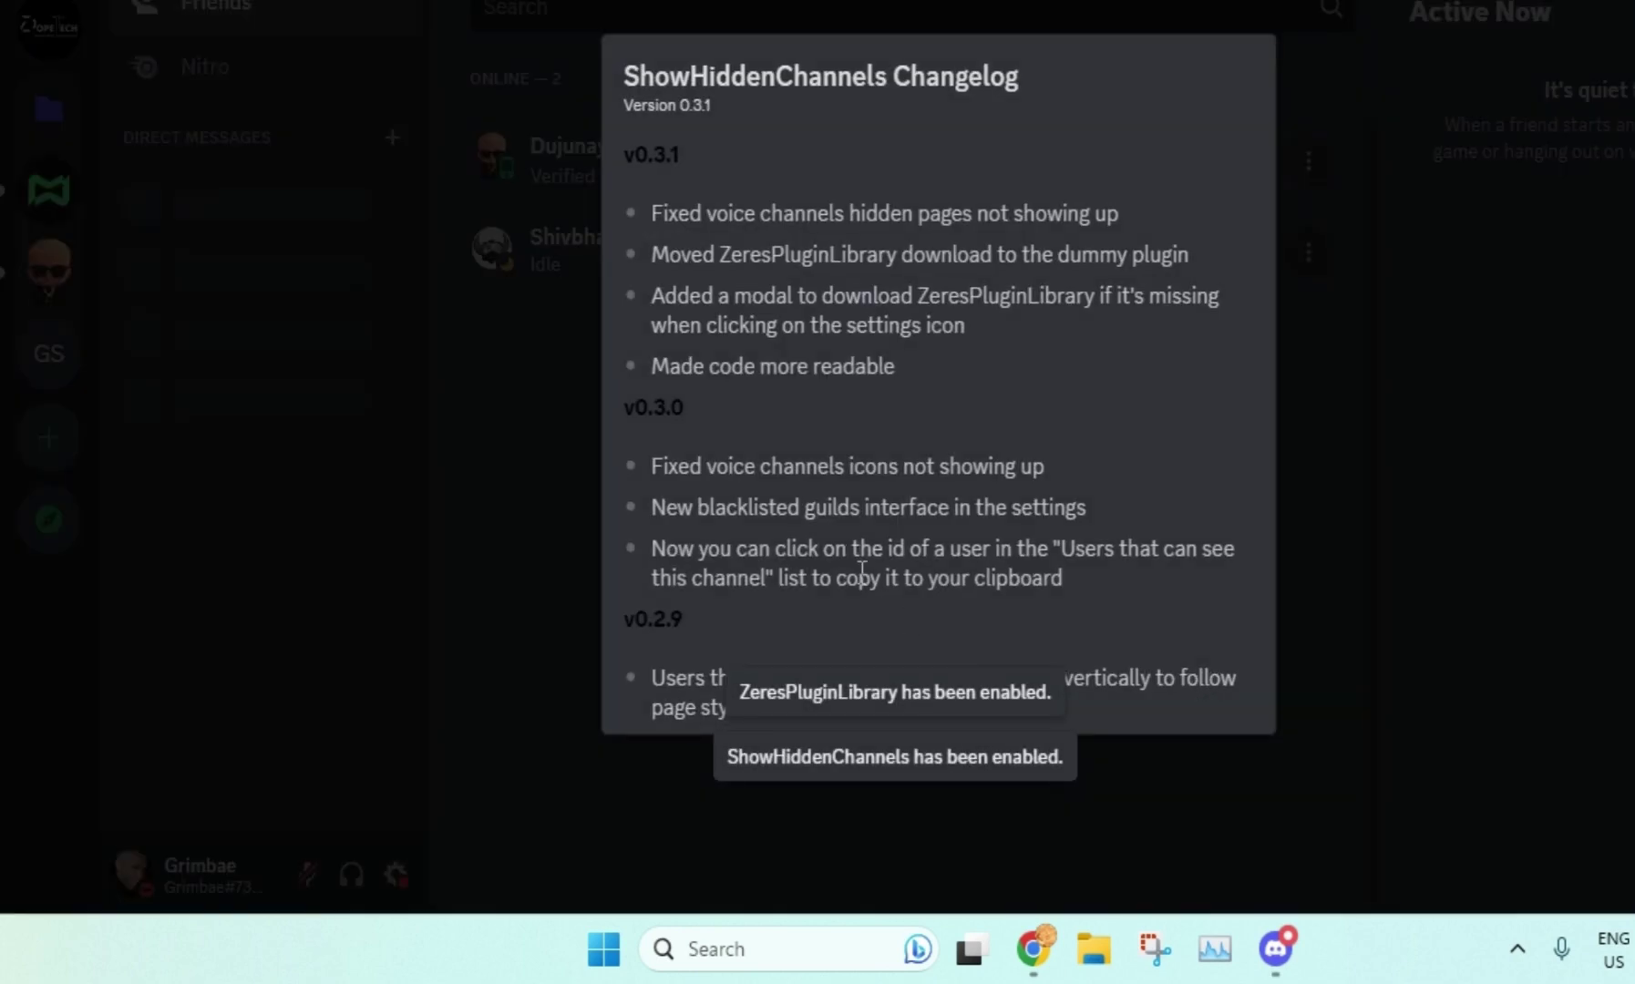
pyautogui.click(1402, 683)
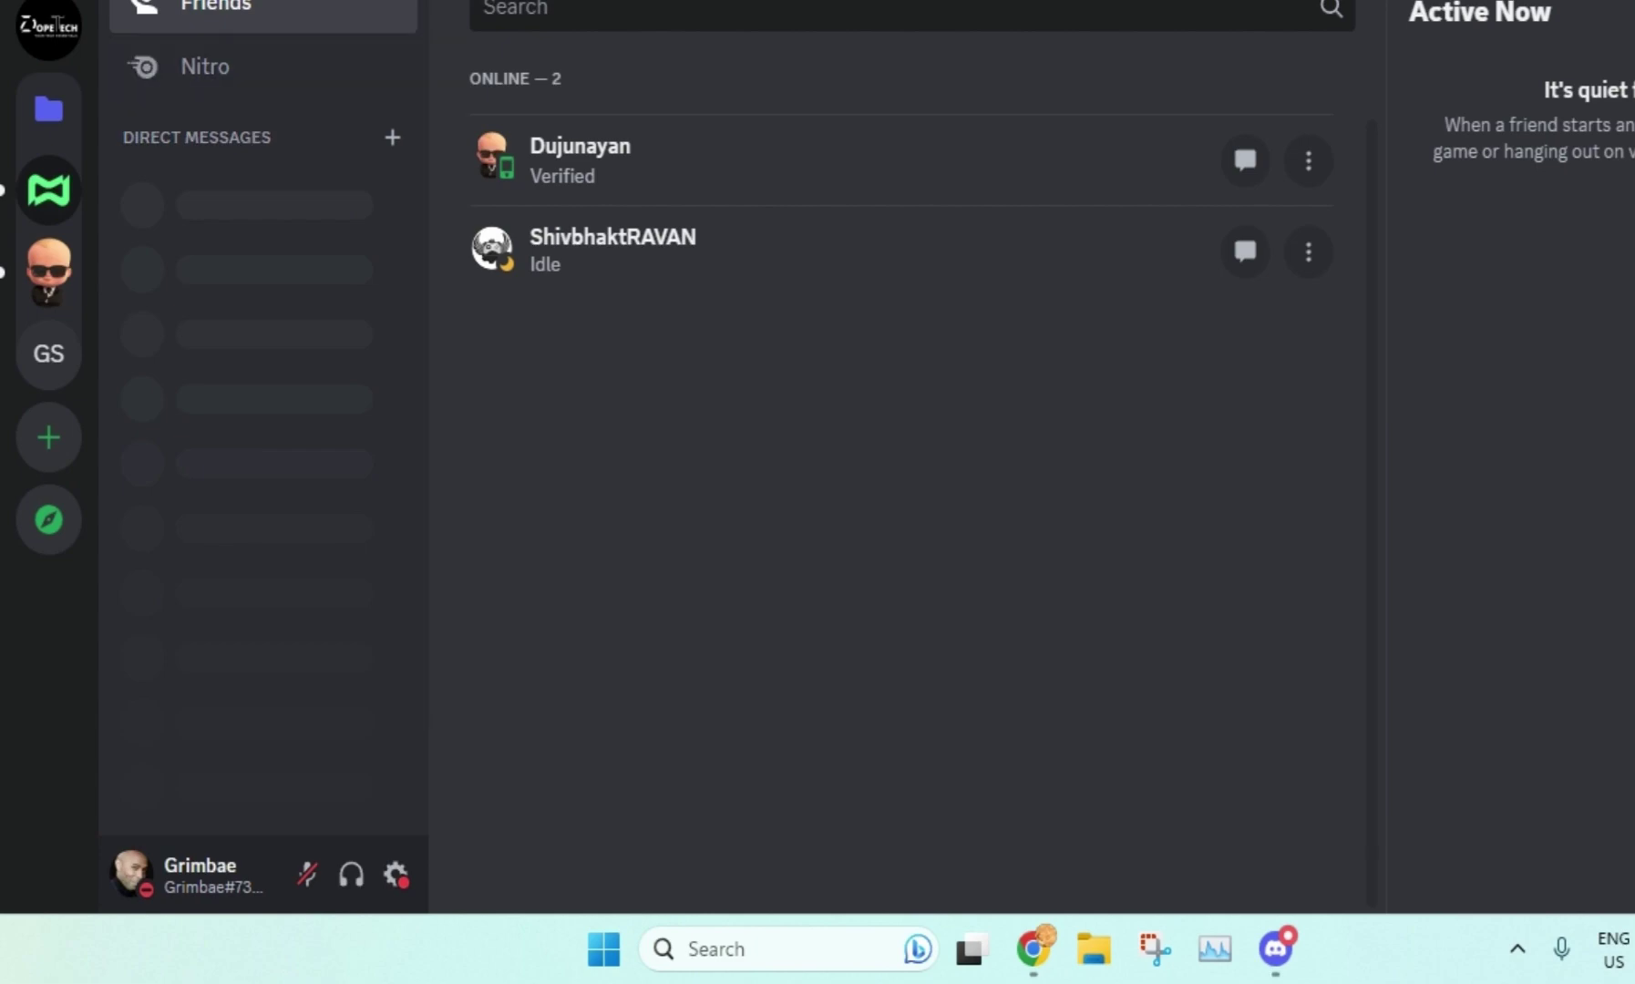
# - Open the locked Admin VC voice channel in the DopeTech server to see its access details
pyautogui.click(42, 35)
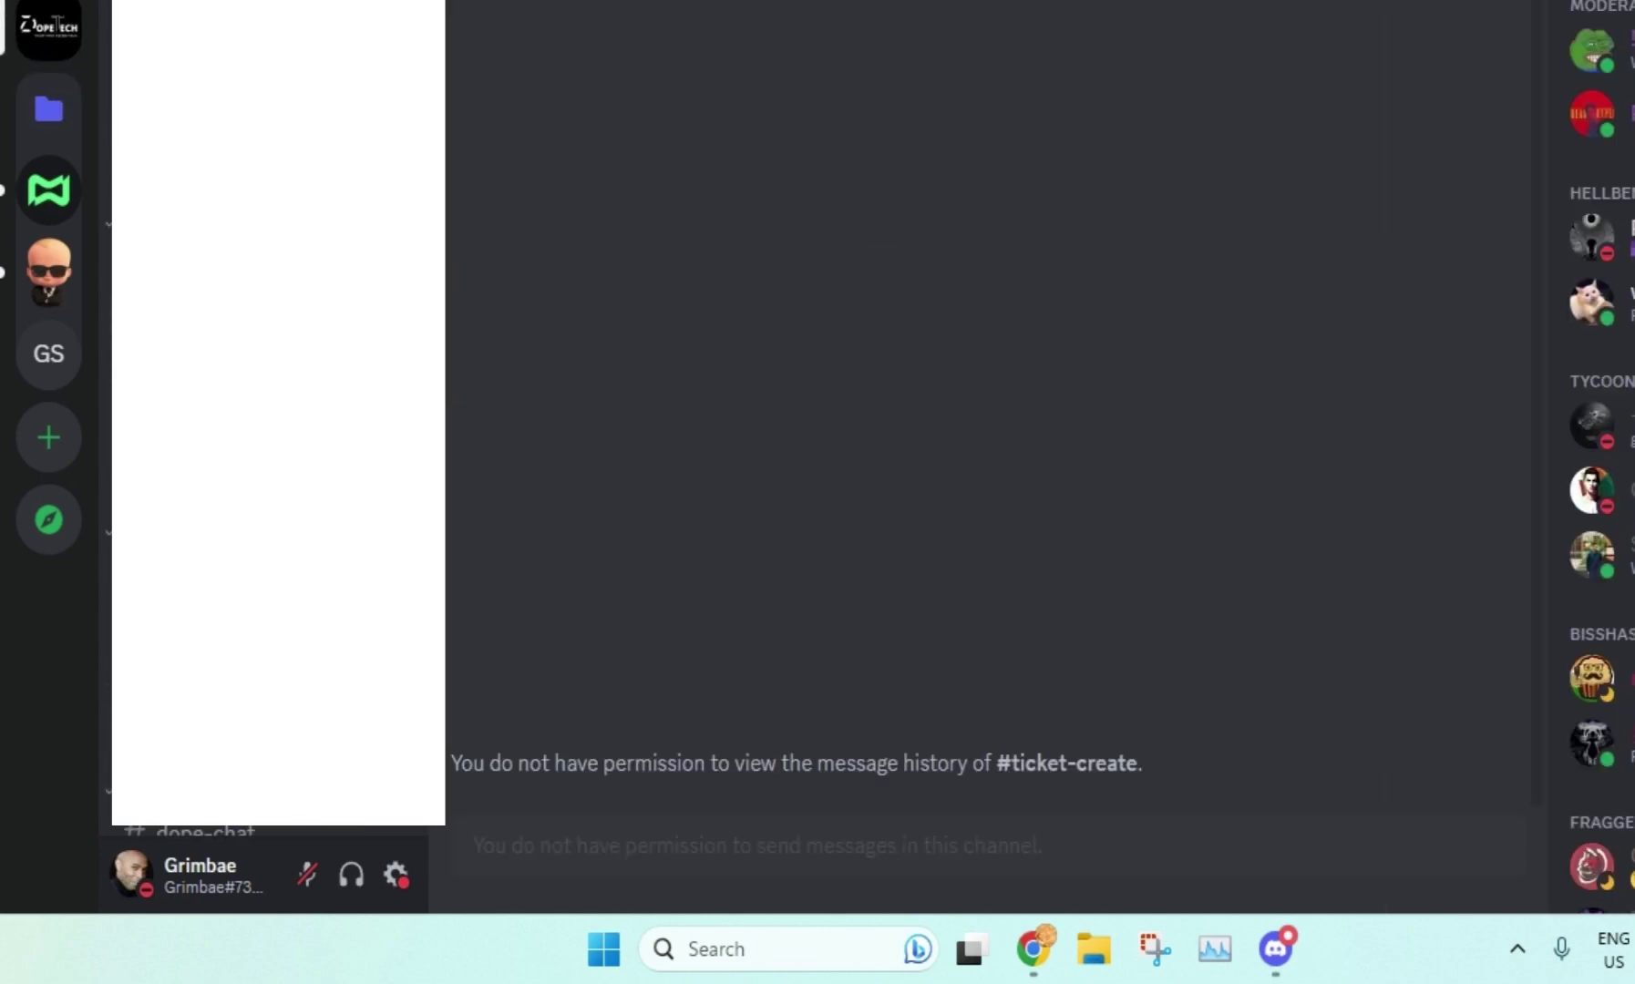
pyautogui.scroll(-1, 268, 511)
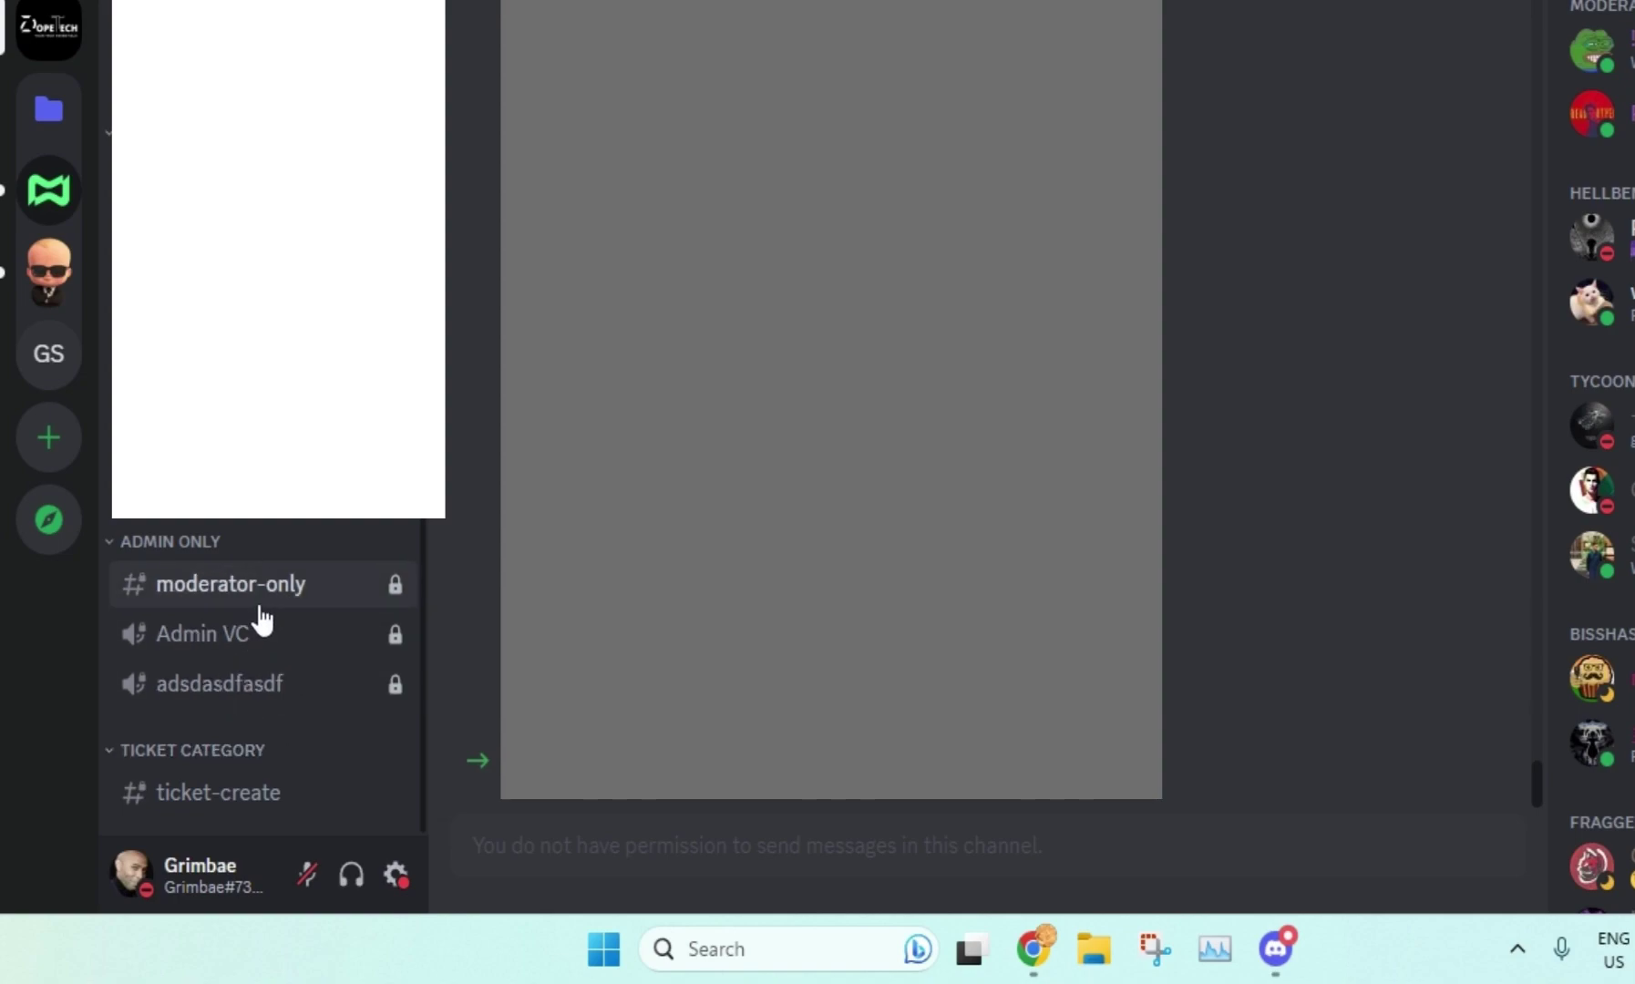
pyautogui.click(268, 634)
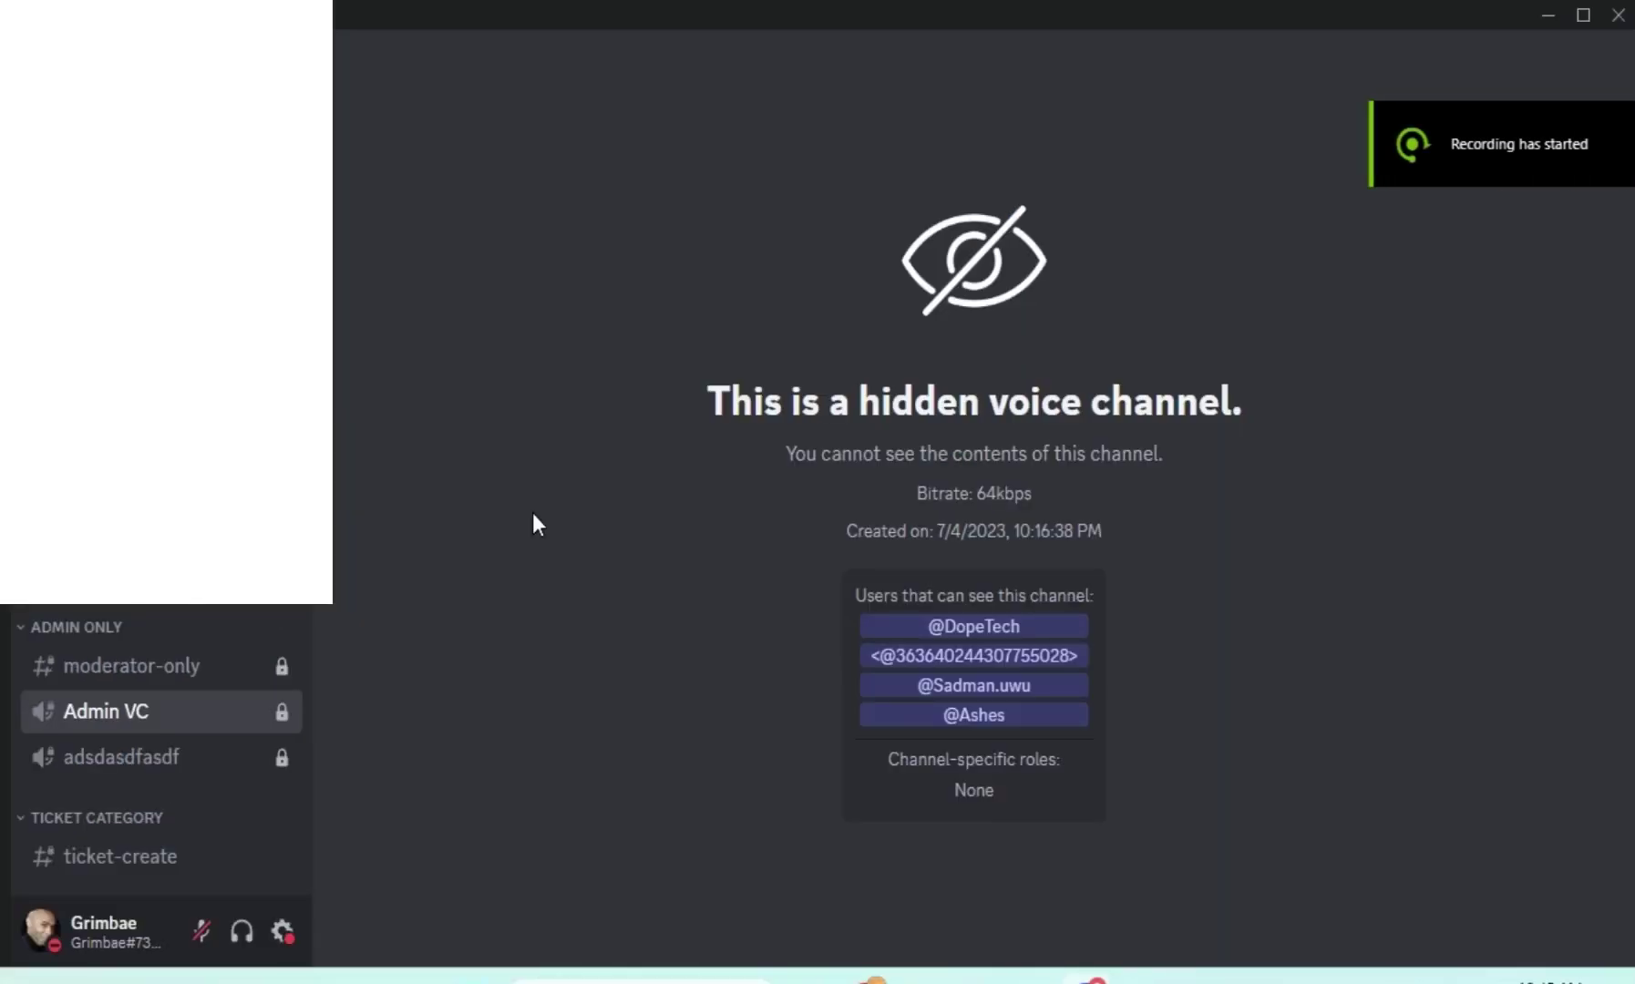